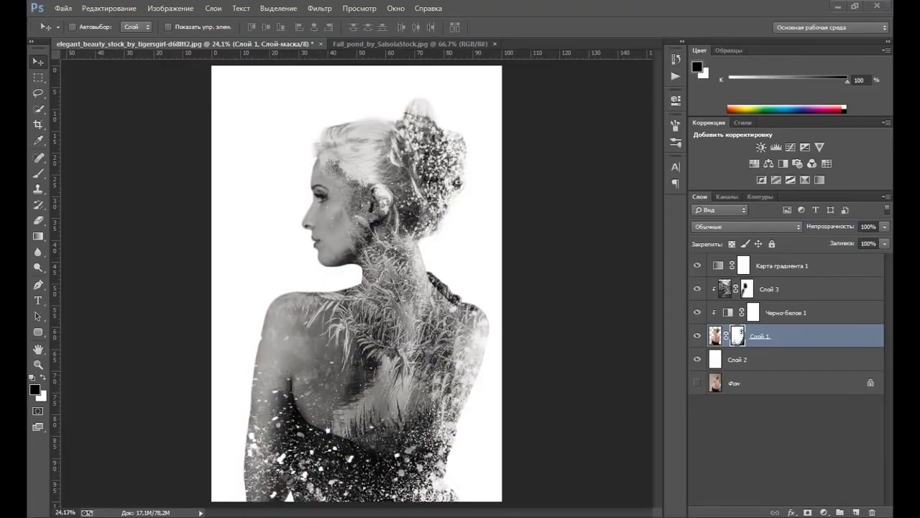
Switch to Firefox showing Google Images results for 'double exposure portraits'
click(837, 5)
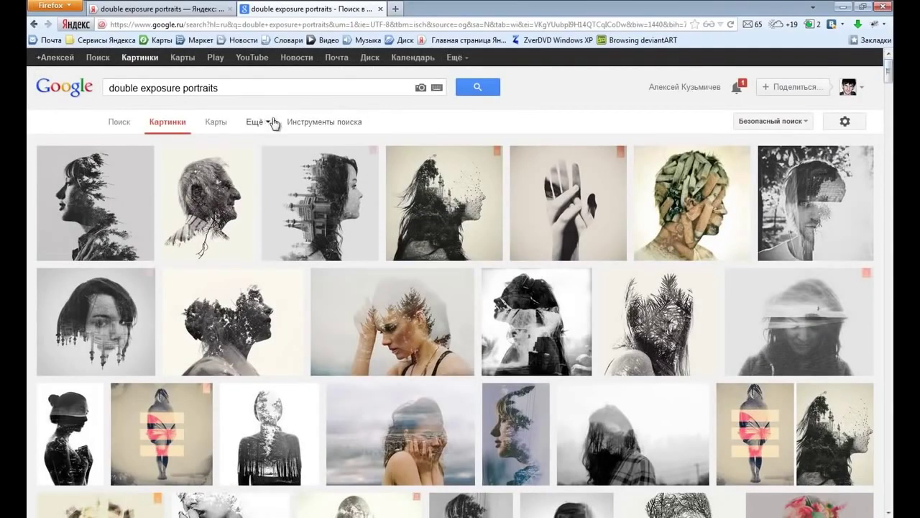
Scroll the double-exposure image results, then return to Photoshop
mouse_move(889, 72)
mouse_down()
mouse_move(886, 88)
mouse_move(889, 70)
mouse_up()
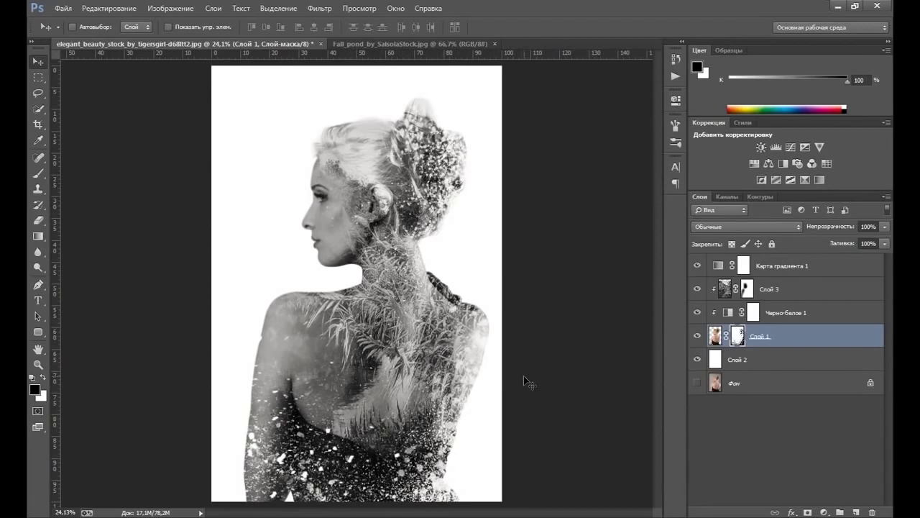
Toggle layer visibility to compare the portrait with and without its effect layers
click(717, 266)
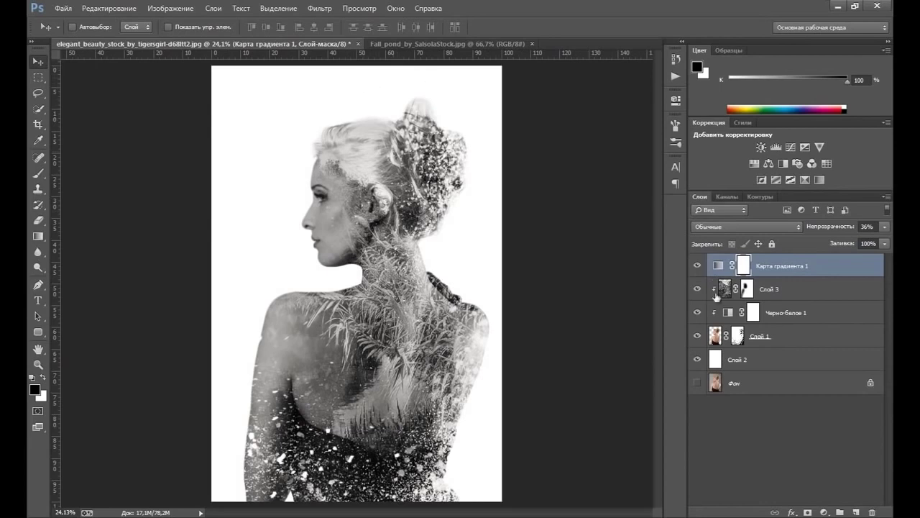
click(697, 383)
click(697, 359)
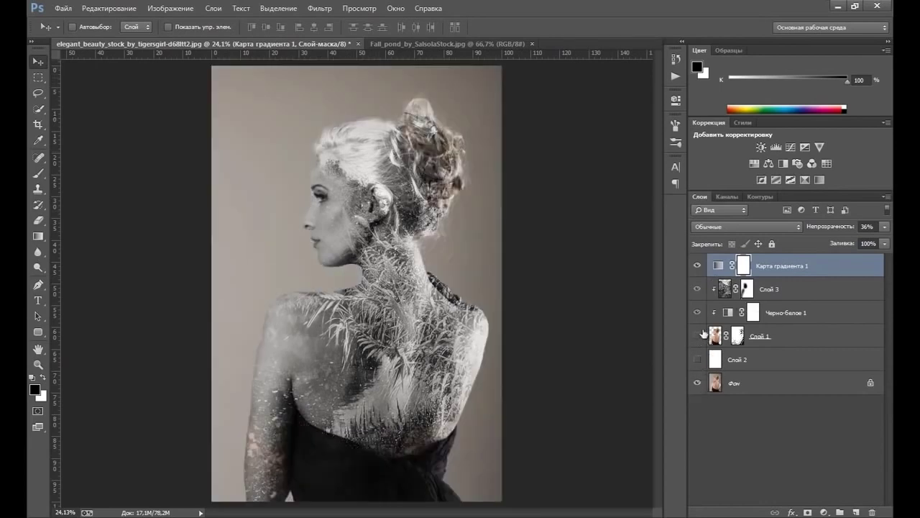
click(704, 335)
click(696, 336)
click(697, 289)
click(697, 265)
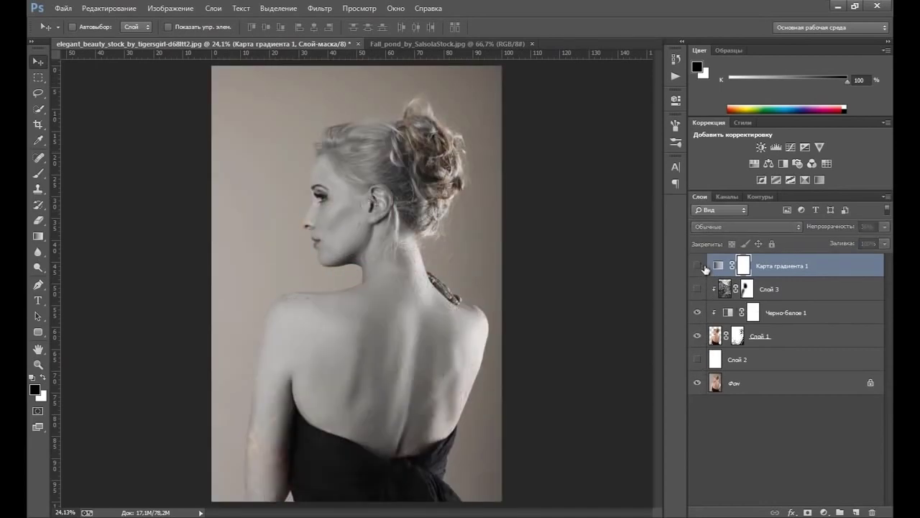
click(696, 336)
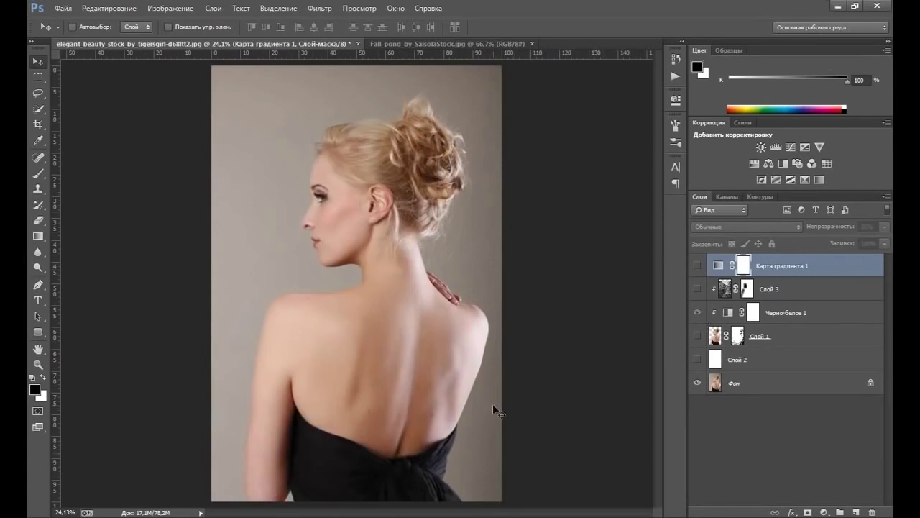
Glance at the Fall_pond photo, then delete every effect layer above Фон in the portrait
click(425, 43)
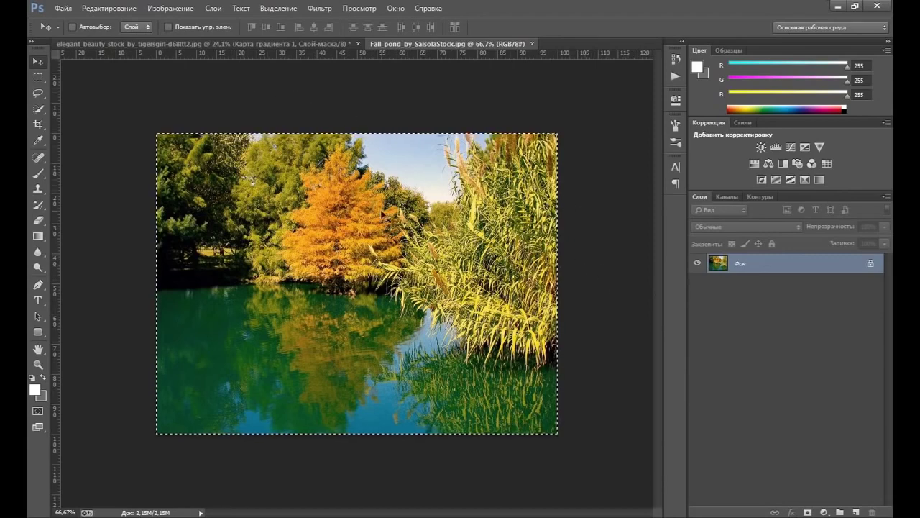
click(207, 45)
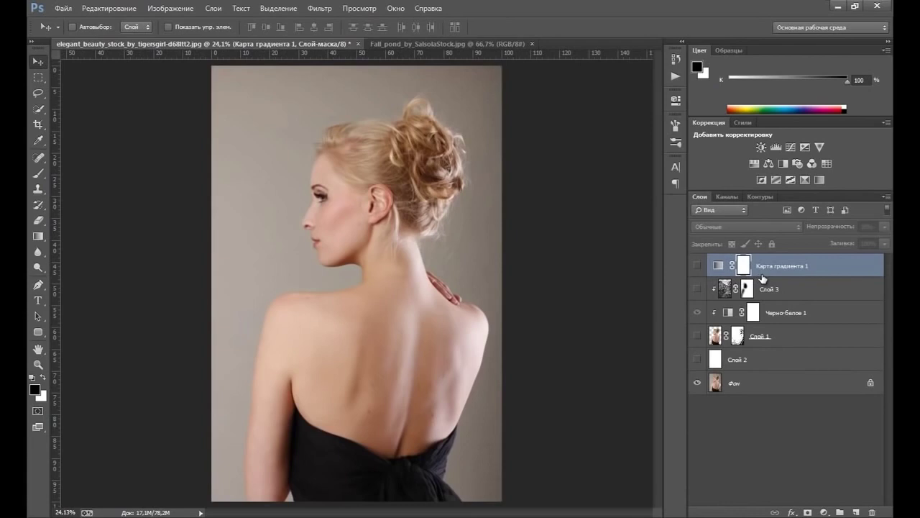
shift+click(749, 362)
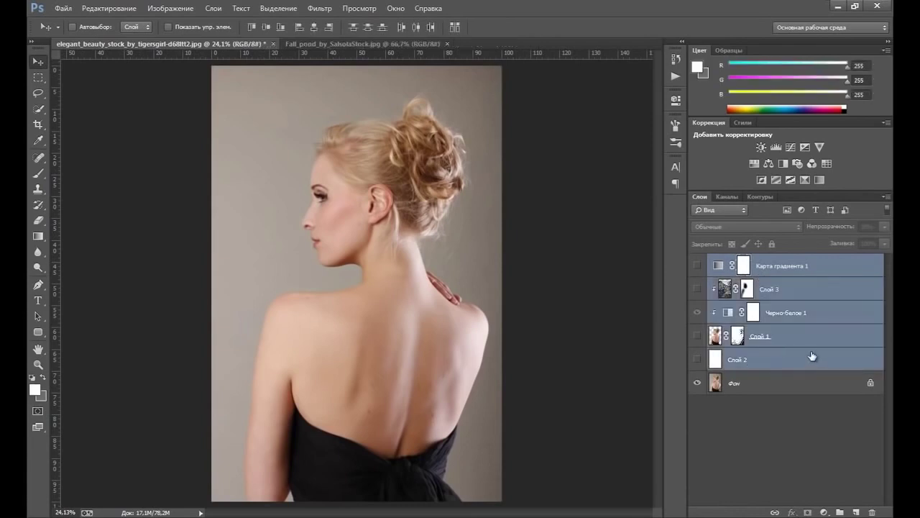
key(Delete)
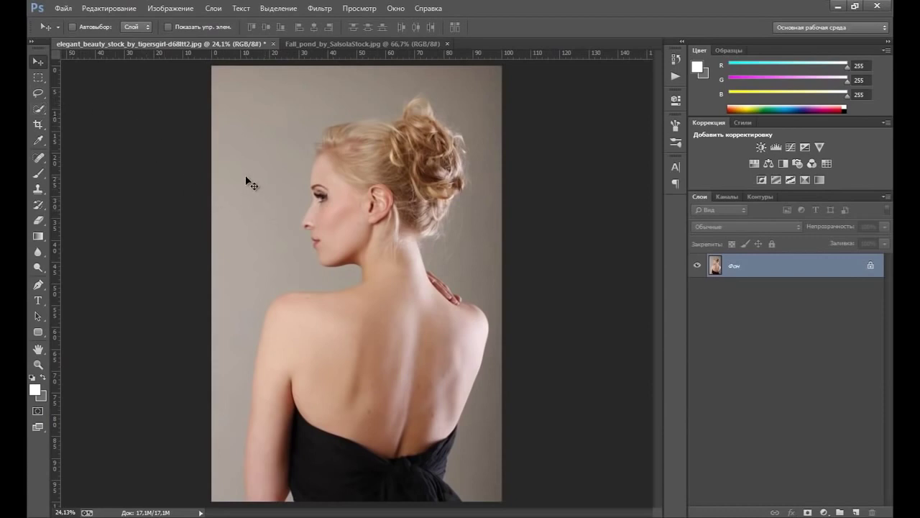
Quick-select the grey background, subtracting the hair, face, ear, shoulders and arm
click(40, 111)
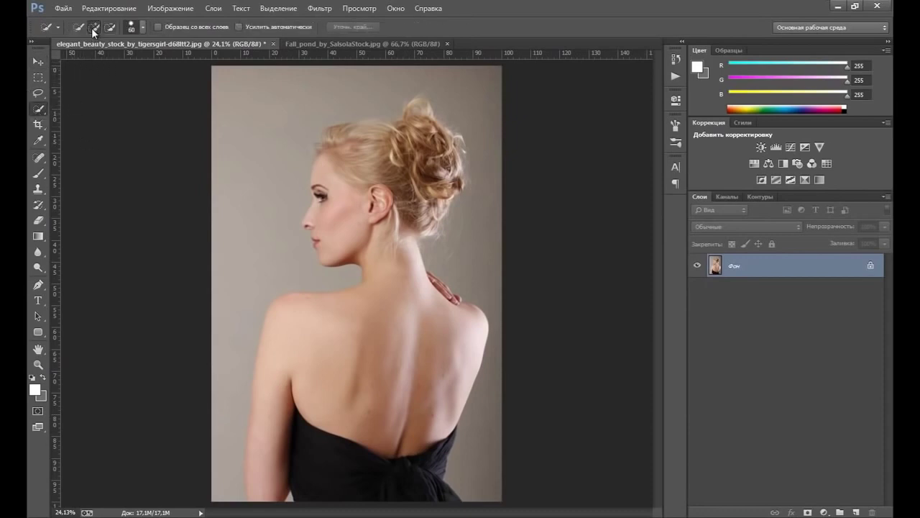
mouse_move(345, 84)
mouse_down()
mouse_move(429, 79)
mouse_move(486, 316)
mouse_up()
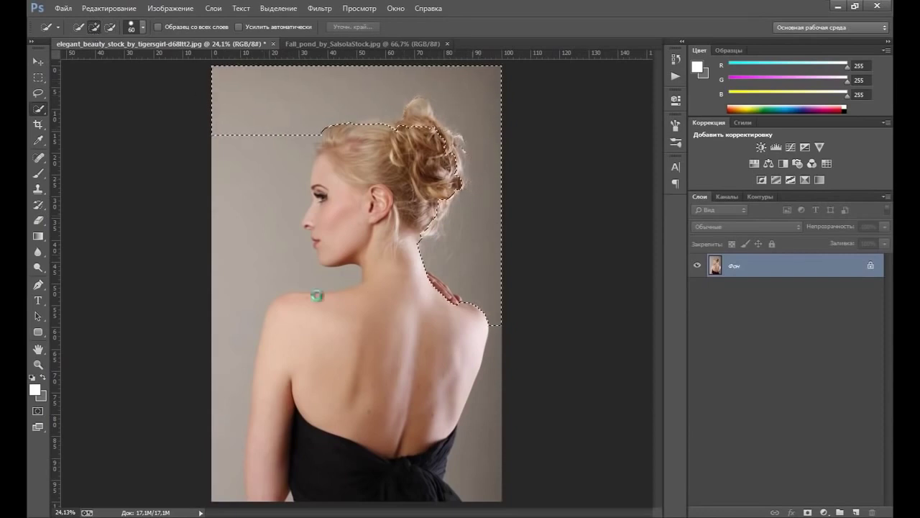
mouse_move(228, 294)
mouse_down()
mouse_move(238, 216)
mouse_move(240, 434)
mouse_move(220, 469)
mouse_up()
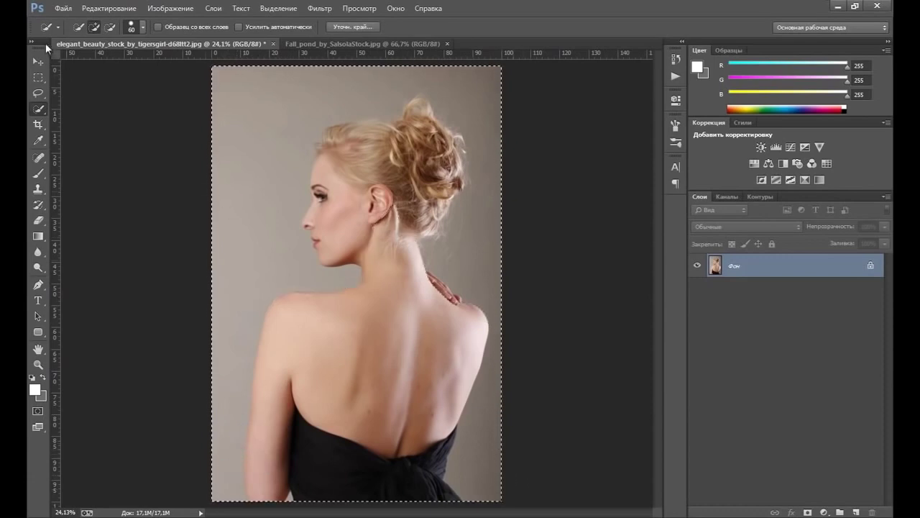
mouse_move(358, 180)
mouse_down()
mouse_move(370, 193)
mouse_move(381, 176)
mouse_move(428, 155)
mouse_move(428, 191)
mouse_move(450, 180)
mouse_move(384, 235)
mouse_move(384, 284)
mouse_move(364, 268)
mouse_move(388, 316)
mouse_up()
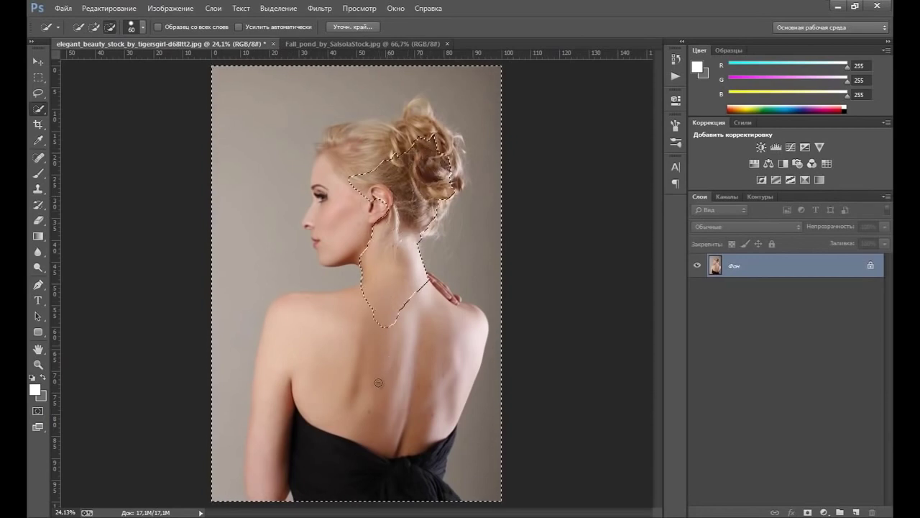
mouse_move(378, 382)
mouse_down()
mouse_move(277, 323)
mouse_move(378, 453)
mouse_move(263, 475)
mouse_move(368, 455)
mouse_move(464, 412)
mouse_move(353, 482)
mouse_move(413, 491)
mouse_up()
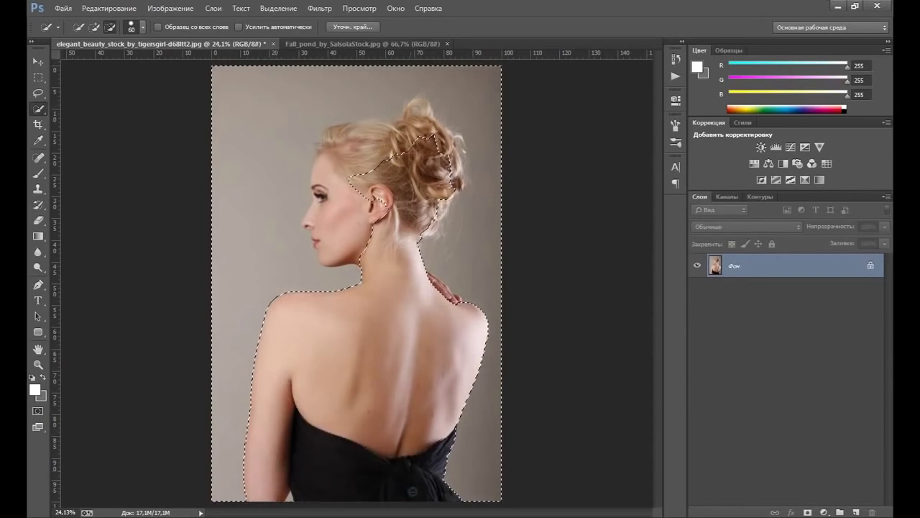
mouse_move(379, 204)
mouse_down()
mouse_move(336, 147)
mouse_move(414, 117)
mouse_move(413, 107)
mouse_move(455, 183)
mouse_up()
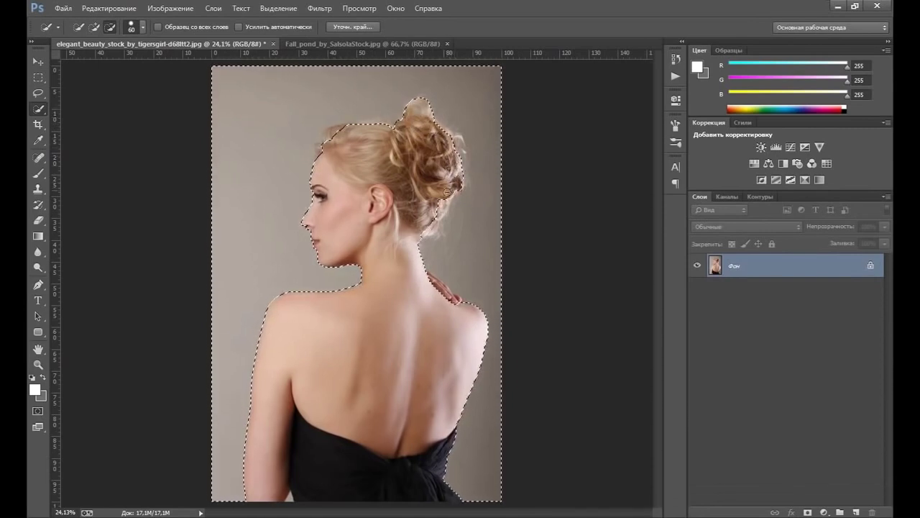
drag(434, 214, 432, 221)
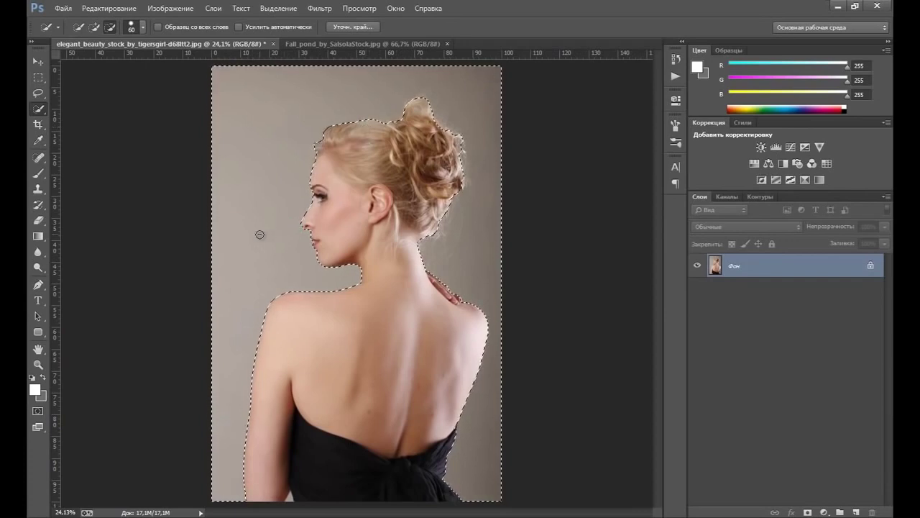
Shrink the Quick Selection brush to 41 px
click(136, 27)
drag(110, 61, 98, 61)
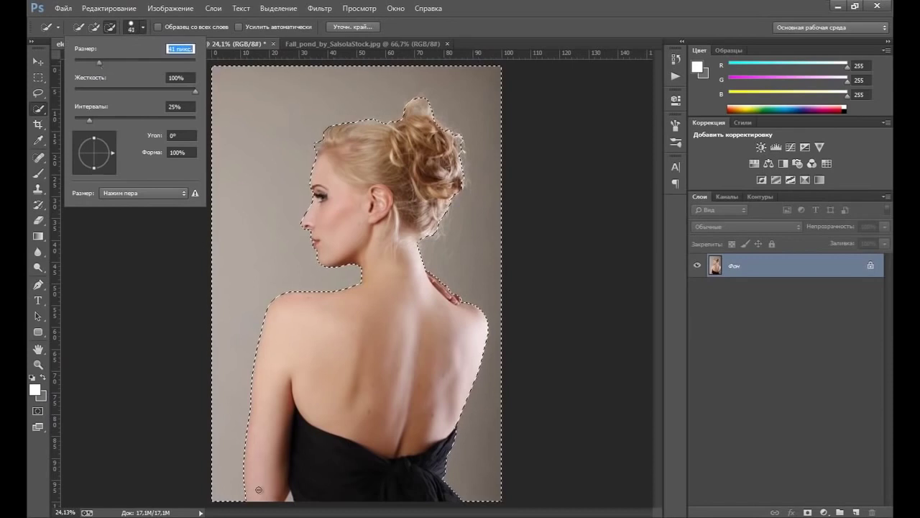
click(289, 503)
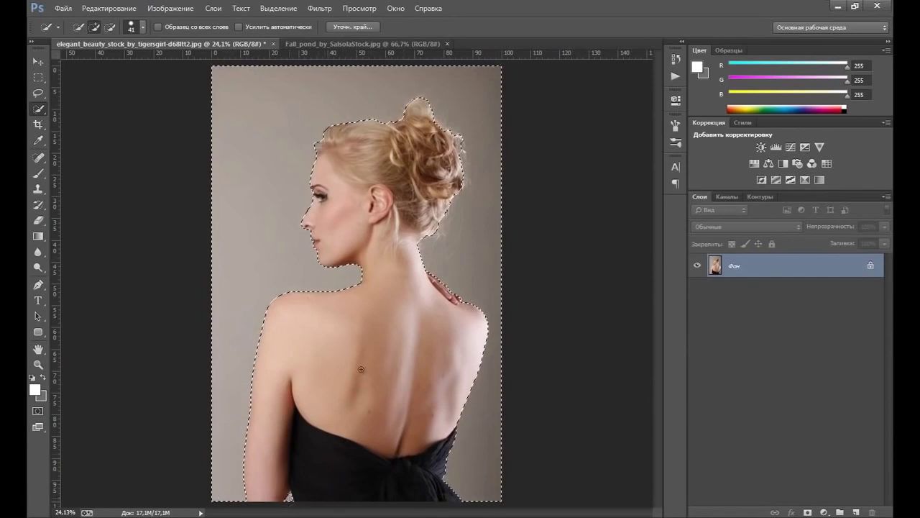
click(280, 11)
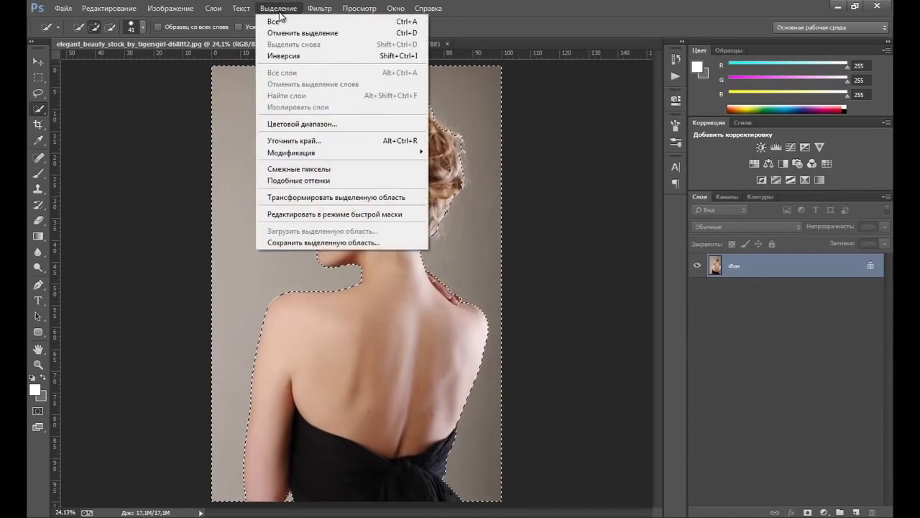
Invert the selection onto the woman and bring up Refine Edge
click(294, 58)
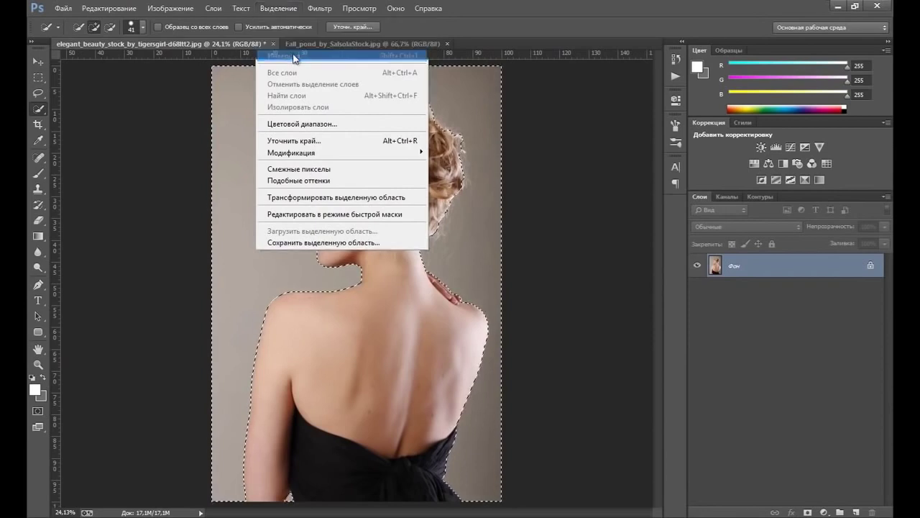
click(279, 8)
click(294, 141)
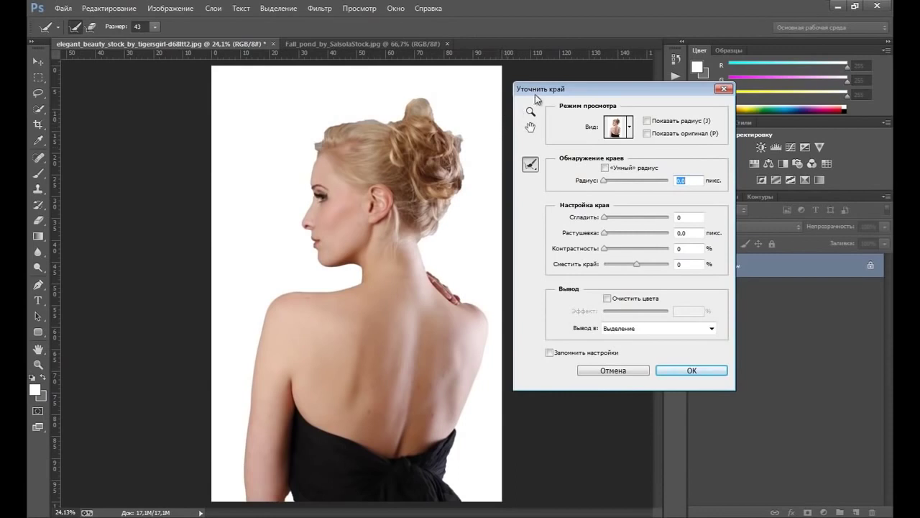
drag(538, 98, 575, 107)
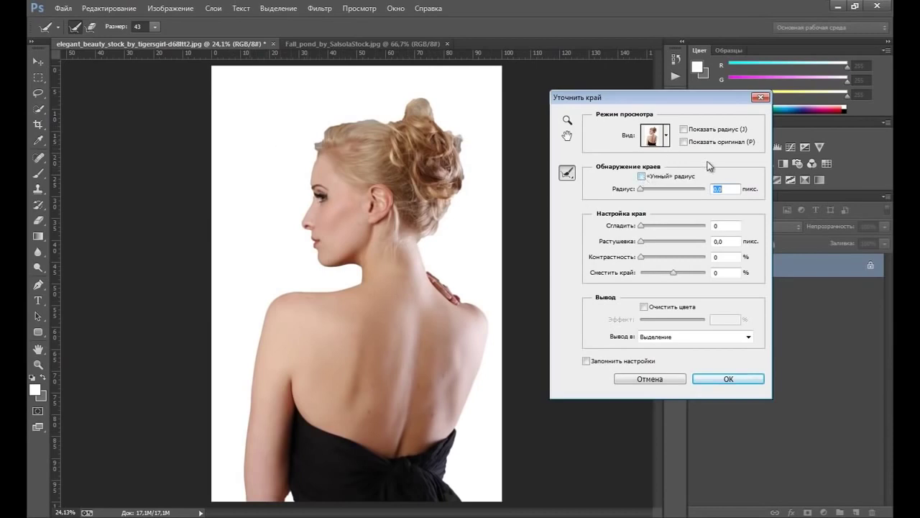
Enable Smart Radius and refine the neck and hair edges with a 68 brush
click(642, 176)
click(155, 26)
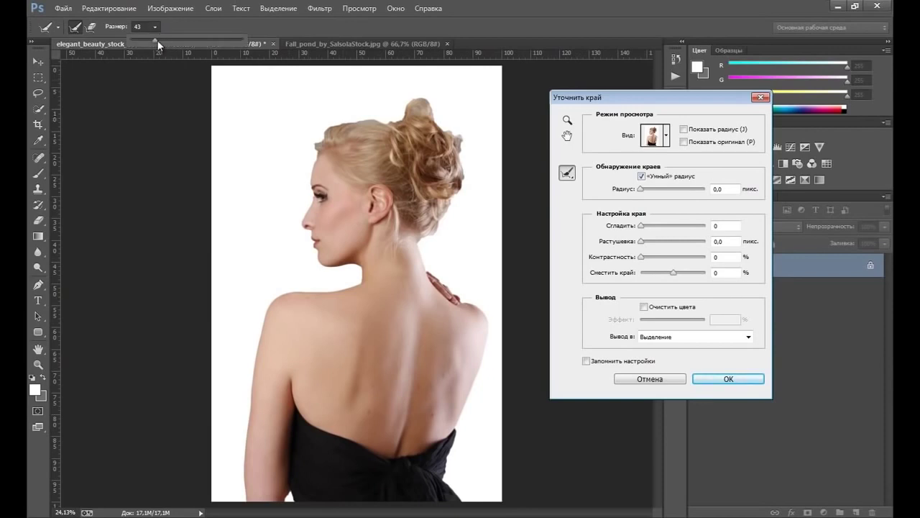
drag(166, 39, 168, 40)
mouse_move(423, 245)
mouse_down()
mouse_move(461, 179)
mouse_move(462, 142)
mouse_move(438, 118)
mouse_up()
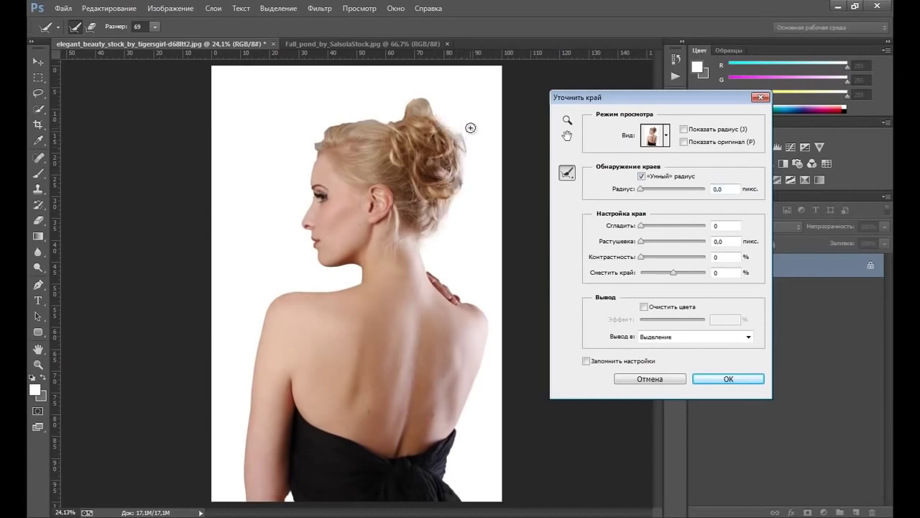
mouse_move(464, 182)
mouse_down()
mouse_move(455, 191)
mouse_move(466, 180)
mouse_move(461, 140)
mouse_move(424, 95)
mouse_move(417, 115)
mouse_up()
mouse_move(330, 140)
mouse_down()
mouse_move(316, 152)
mouse_move(326, 128)
mouse_move(395, 119)
mouse_move(420, 98)
mouse_up()
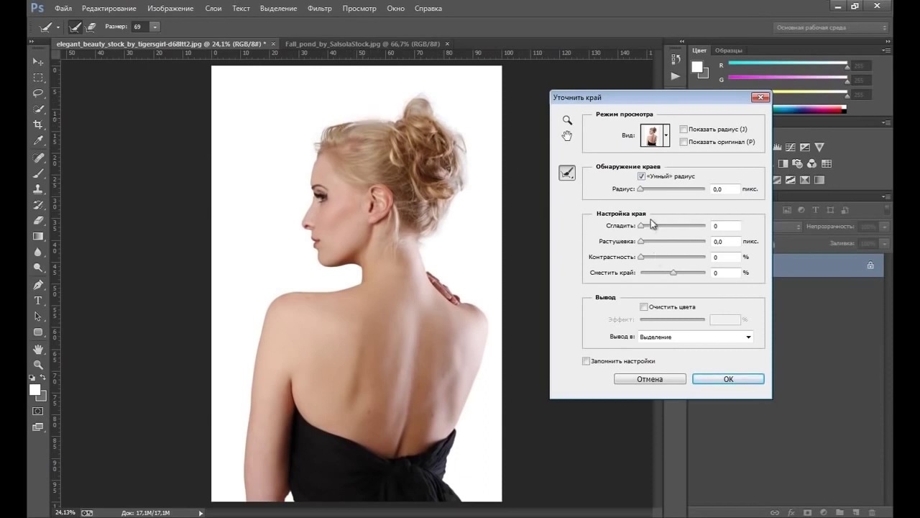
Raise the edge detection radius to 3,0 and refine the top of the hair bun
drag(641, 189, 647, 191)
click(649, 190)
drag(430, 117, 421, 110)
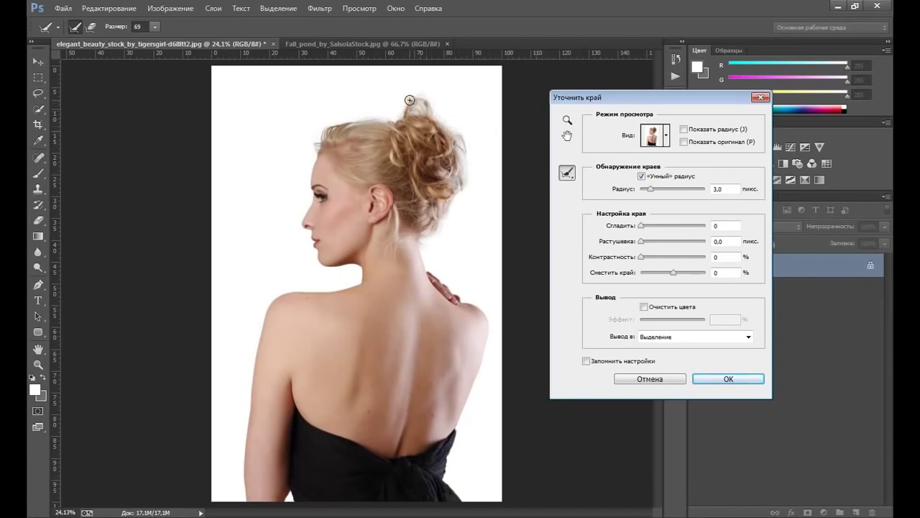
drag(409, 100, 429, 108)
drag(585, 97, 575, 72)
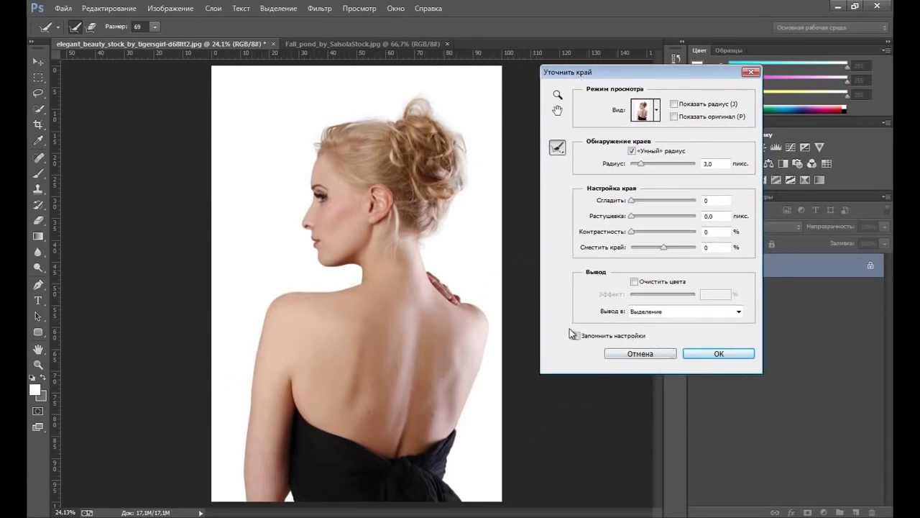
Output the refined edge to a new layer with layer mask
click(738, 312)
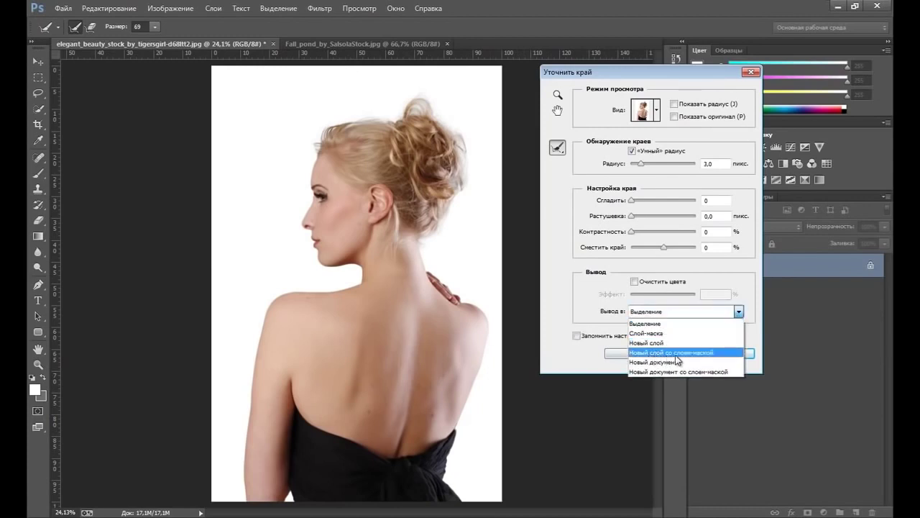
click(684, 352)
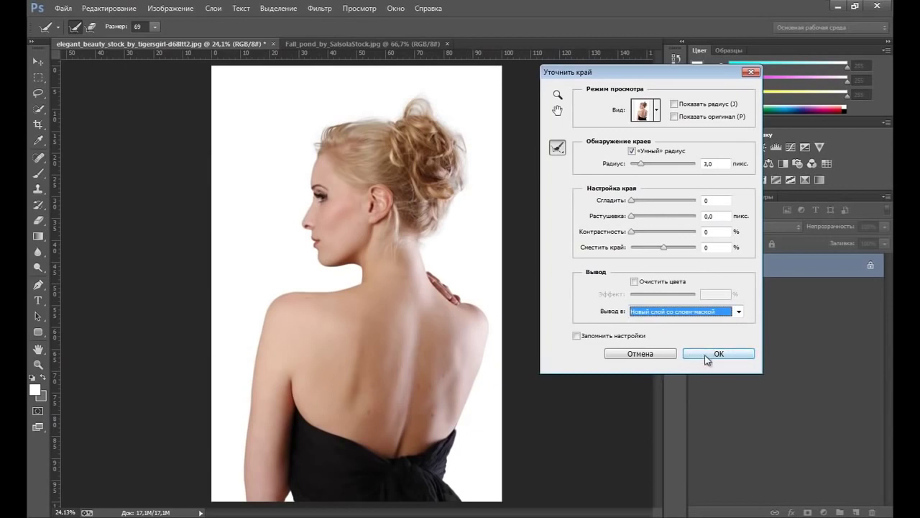
click(705, 354)
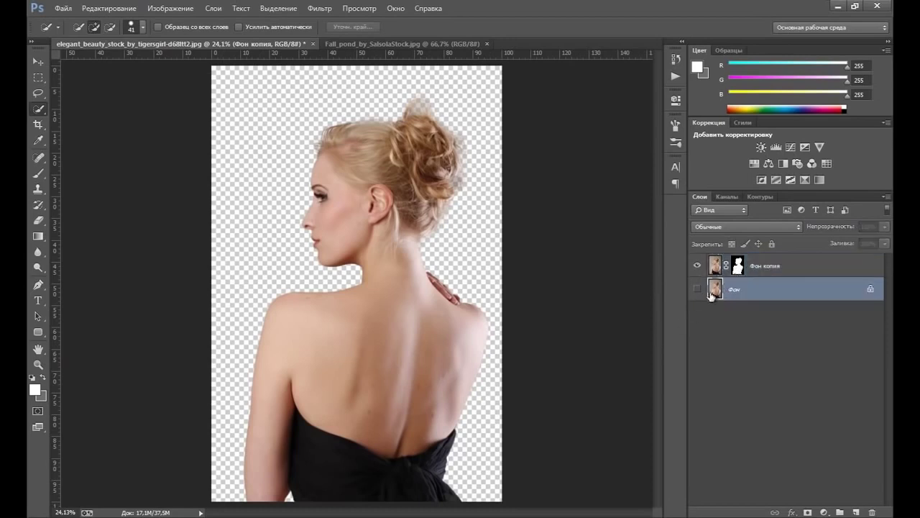
Add a white-filled Слой 1 above Фон, beneath the masked Фон копия layer
click(715, 289)
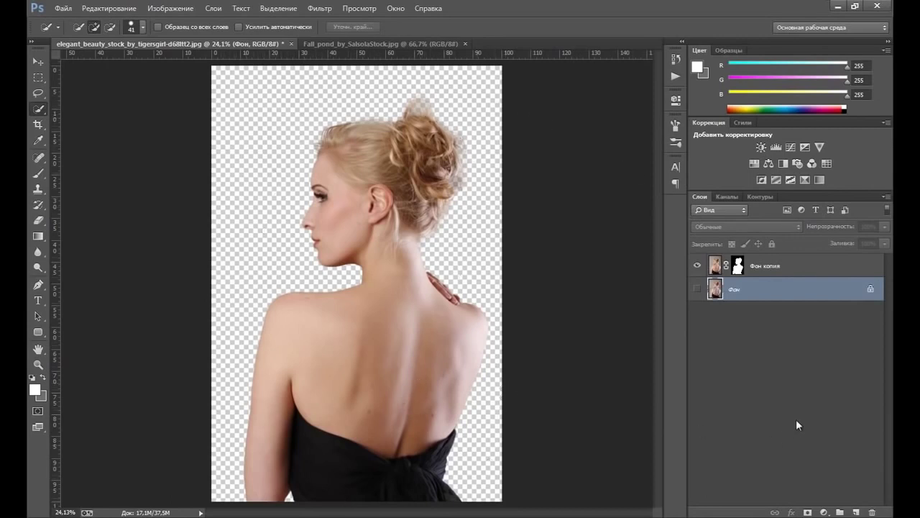
click(856, 513)
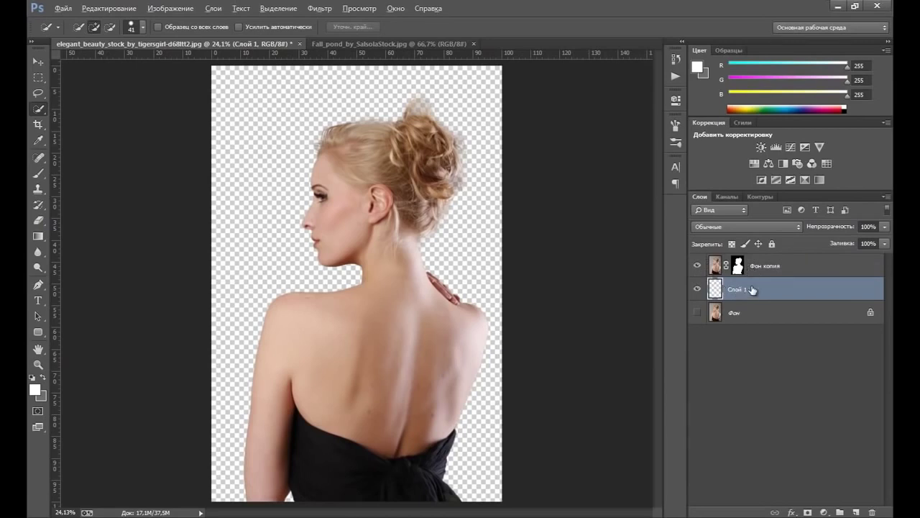
key(alt+BackSpace)
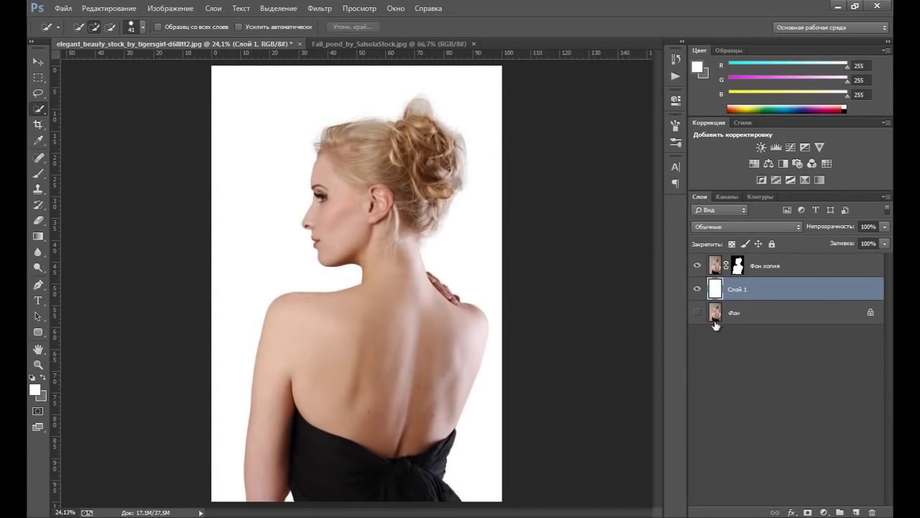
click(713, 268)
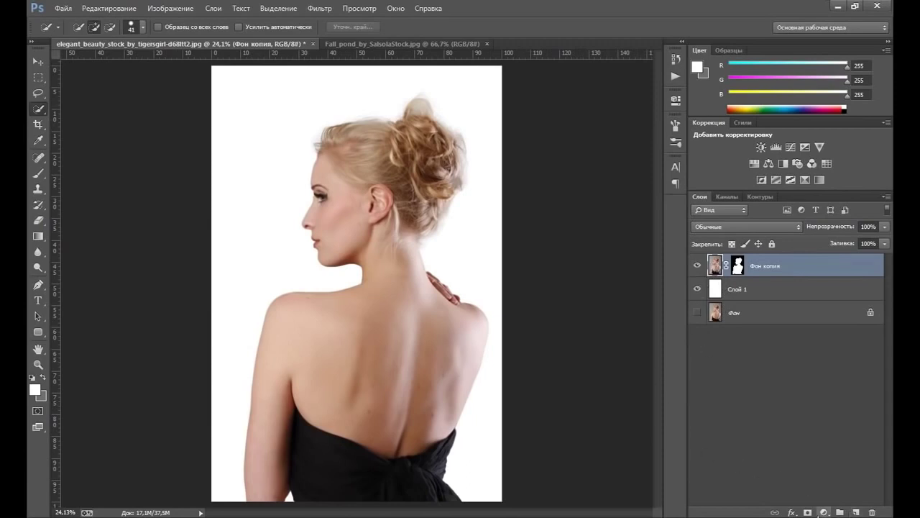
Add a Black & White adjustment layer clipped to Фон копия
click(826, 513)
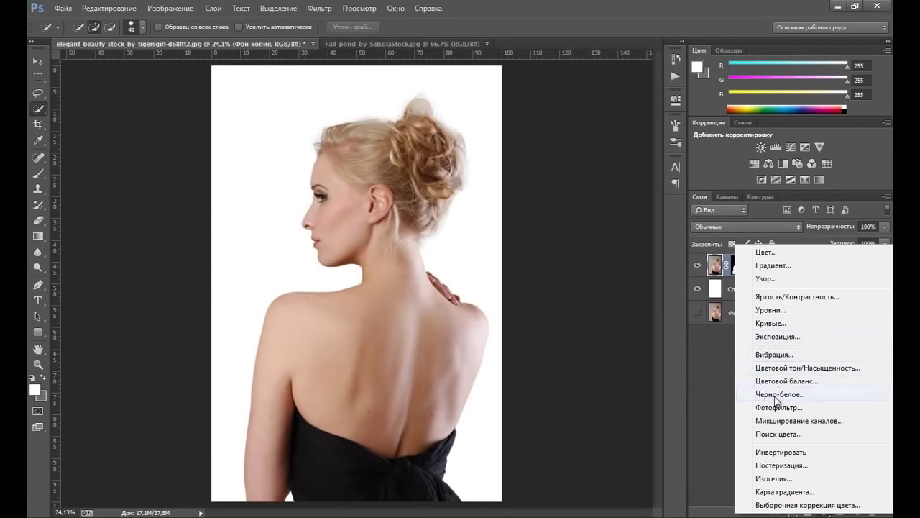
click(777, 399)
click(777, 397)
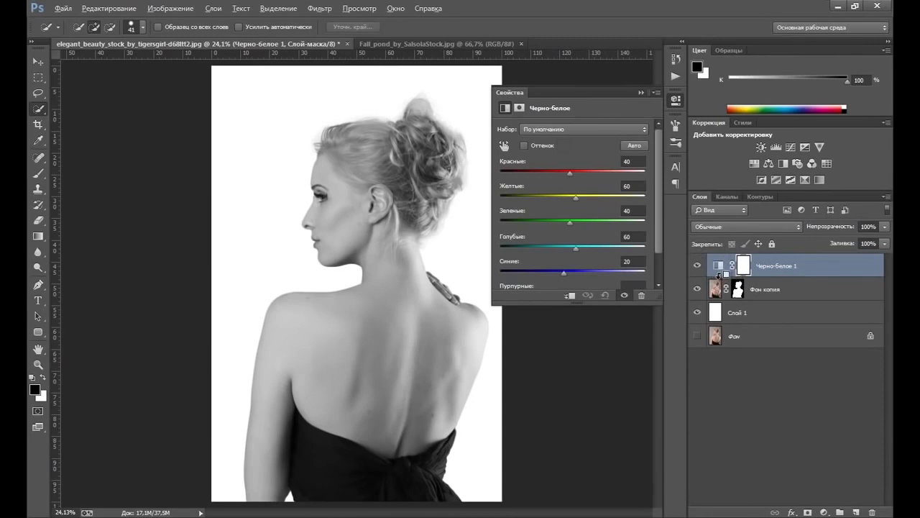
alt+click(719, 274)
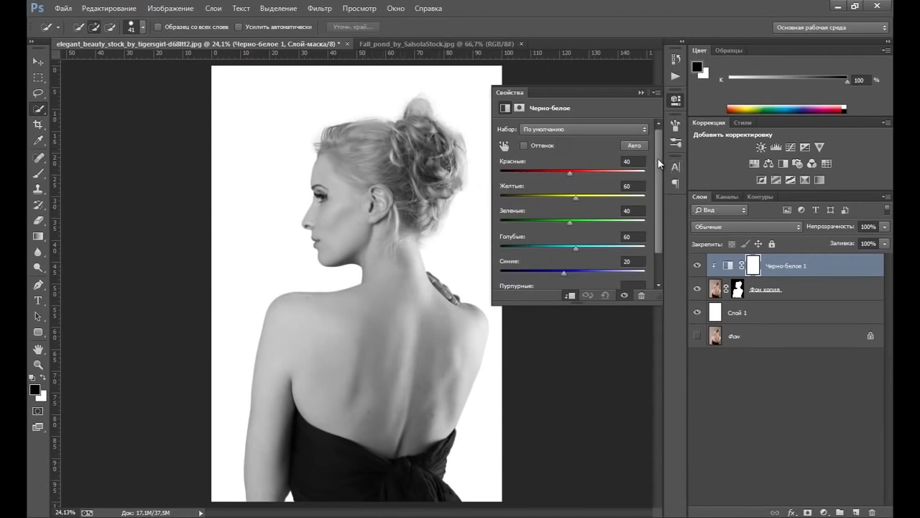
Set the Black & White mix to Reds 56, Cyans 29 and Magentas 195
scroll(658, 161, down, 1)
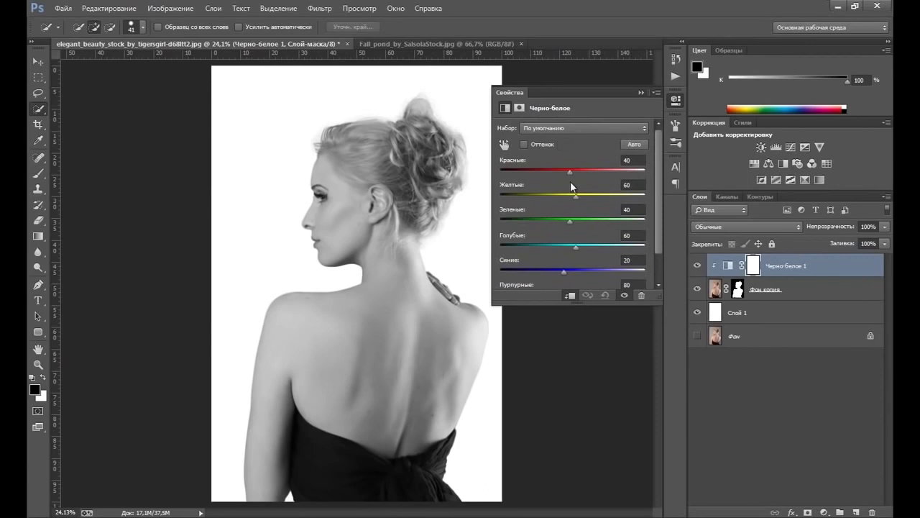
mouse_move(571, 173)
mouse_down()
mouse_move(604, 171)
mouse_move(575, 170)
mouse_move(557, 196)
mouse_up()
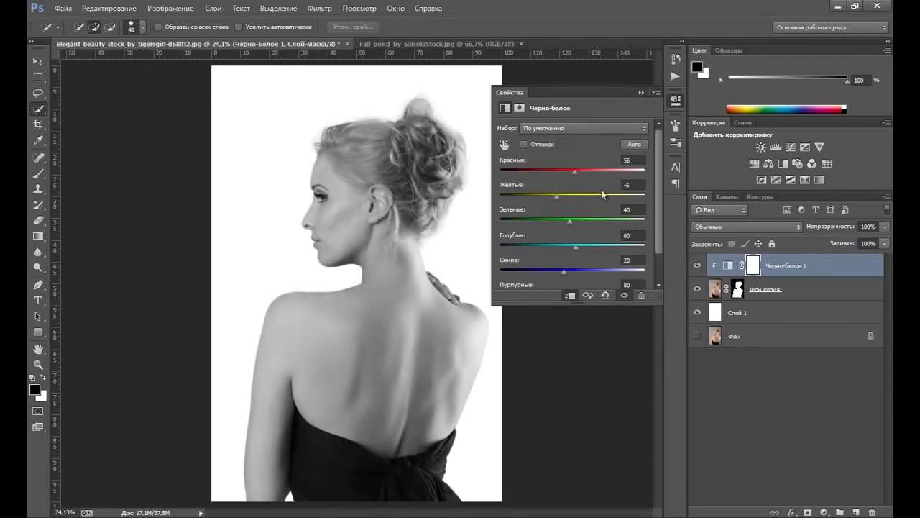
scroll(659, 169, down, 1)
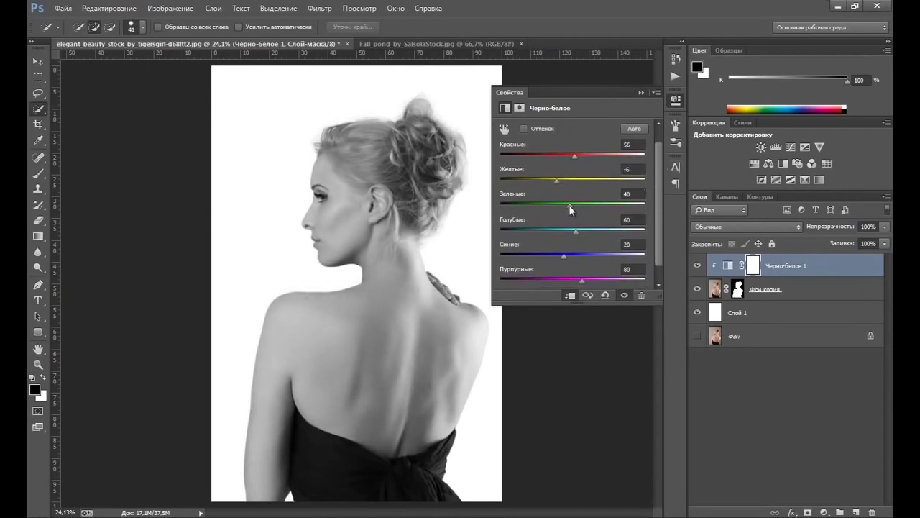
mouse_move(557, 204)
mouse_down()
mouse_move(591, 202)
mouse_move(585, 230)
mouse_move(567, 229)
mouse_up()
scroll(663, 219, down, 1)
mouse_move(589, 259)
mouse_down()
mouse_move(578, 261)
mouse_move(603, 259)
mouse_up()
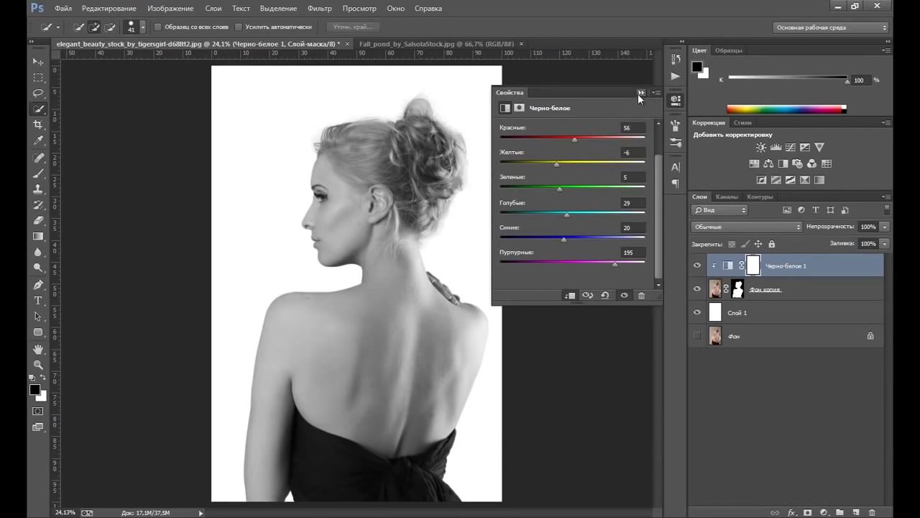
click(639, 93)
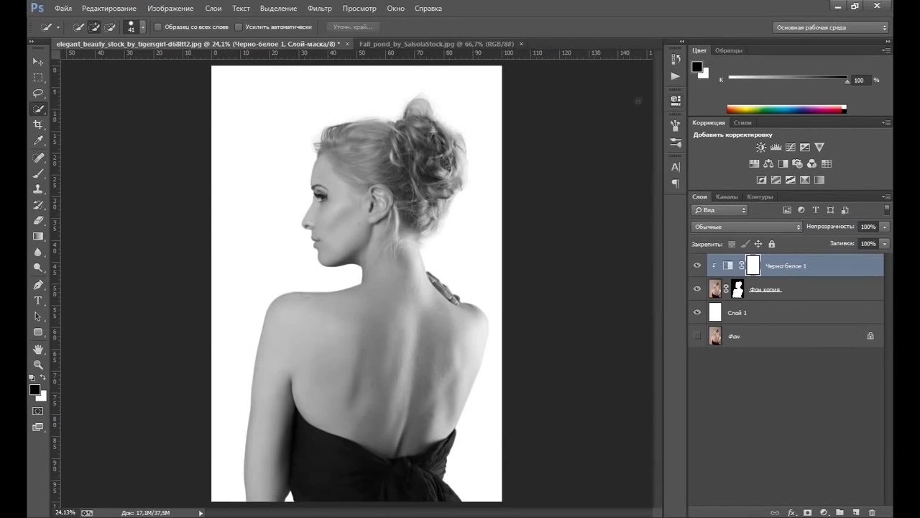
ctrl+click(728, 268)
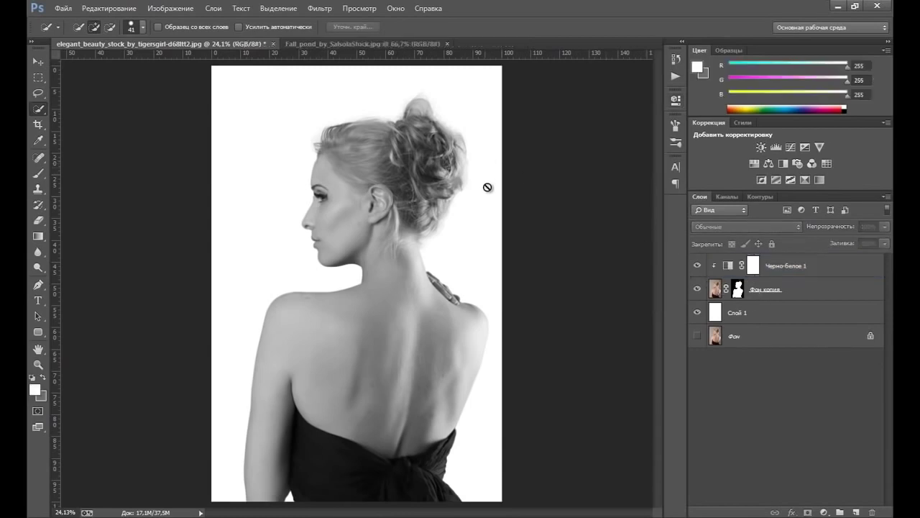
Add Black & White to Fall_pond: Reds 87, Yellows 108, Cyans 100, Blues 56, Magentas 114
click(350, 42)
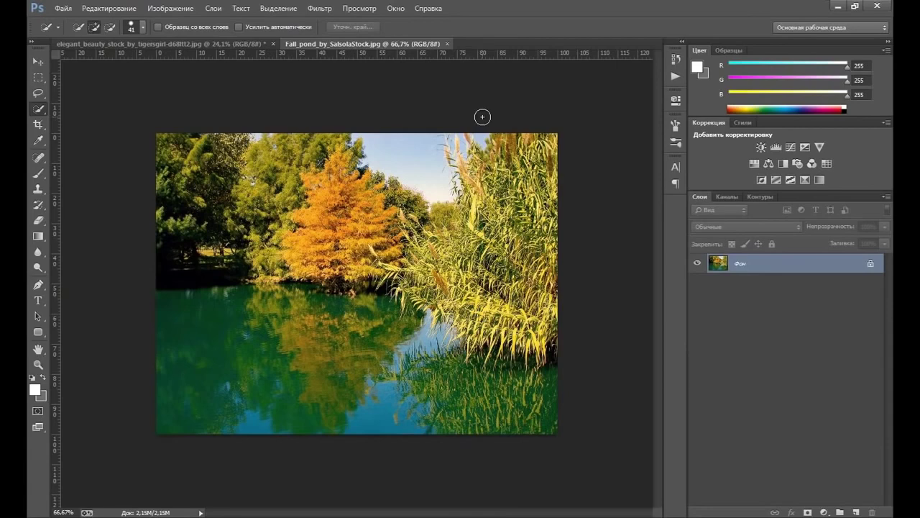
click(825, 512)
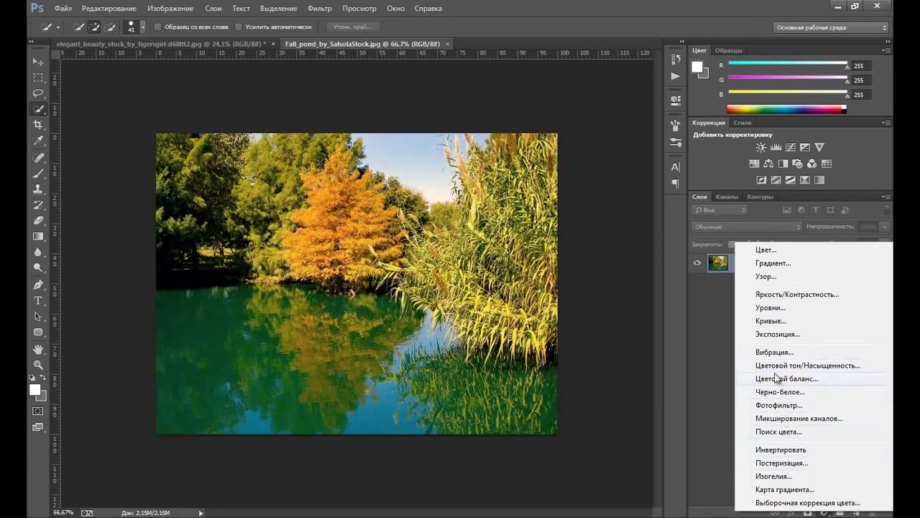
click(776, 392)
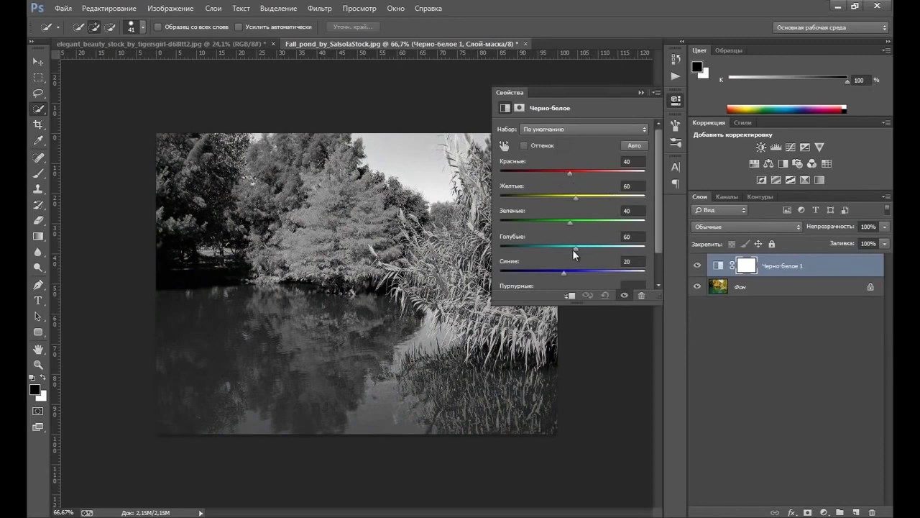
drag(572, 248, 588, 249)
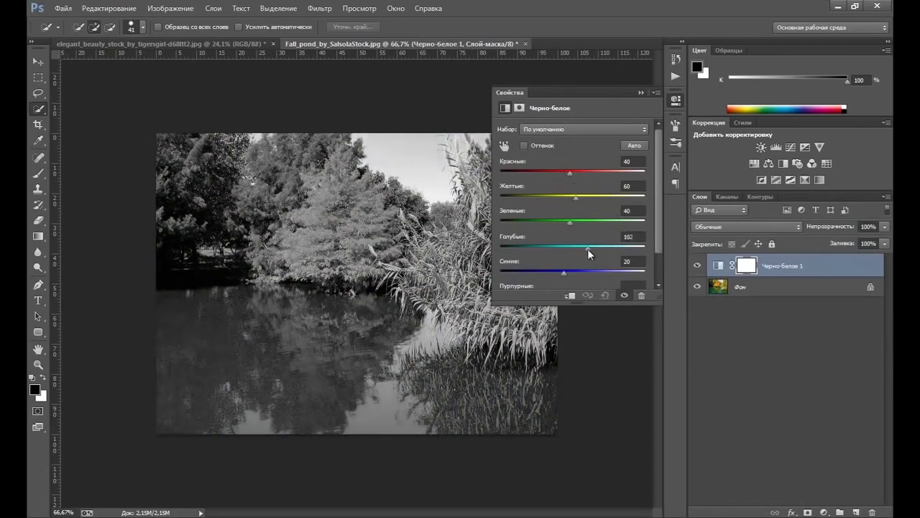
mouse_move(571, 170)
mouse_down()
mouse_move(584, 171)
mouse_move(589, 201)
mouse_up()
drag(565, 274, 574, 272)
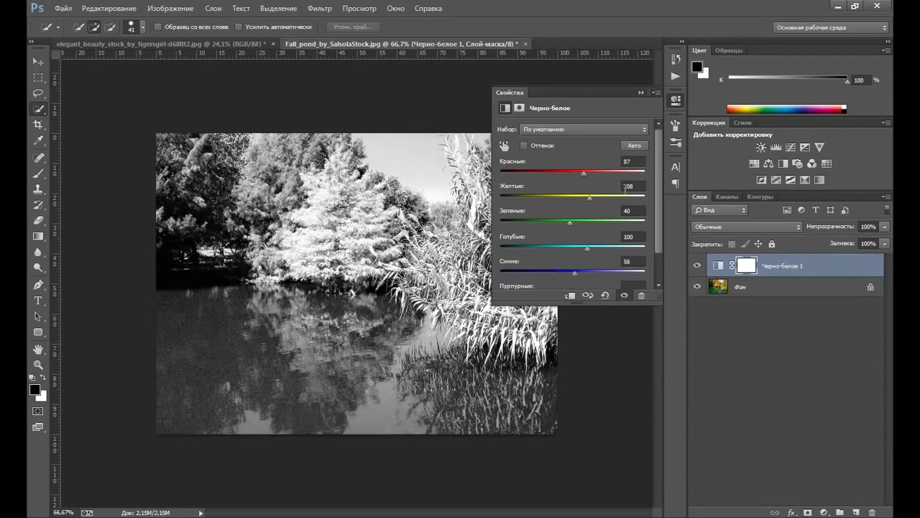
drag(656, 172, 661, 208)
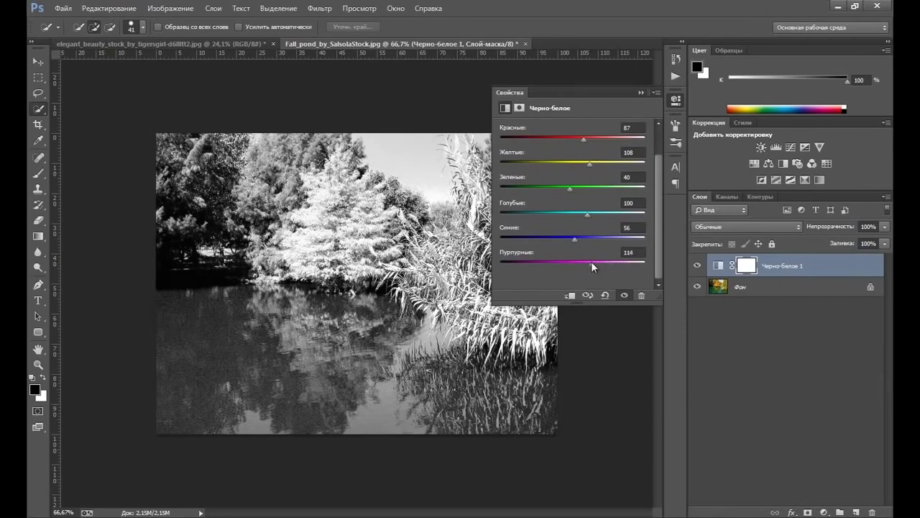
click(640, 93)
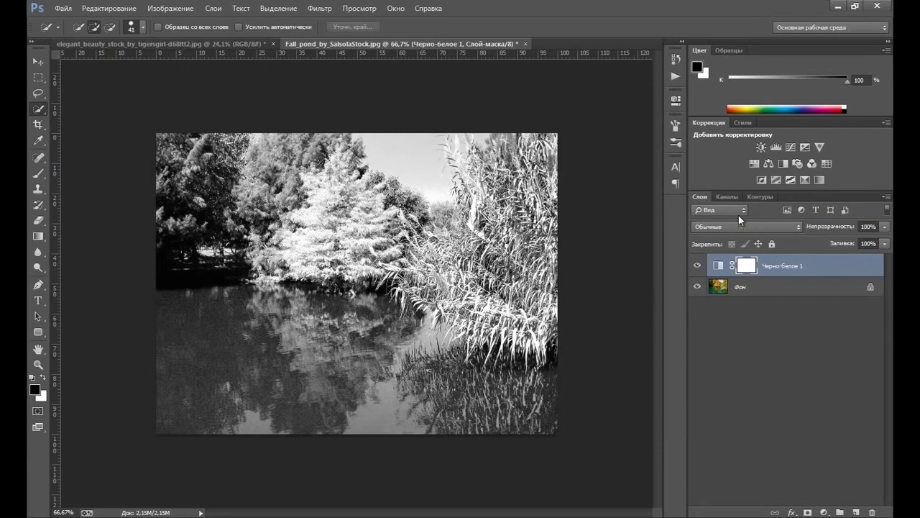
Merge the visible pond layers and paste them into the portrait above Черно-белое 1 as Слой 2
key(ctrl+alt+shift+e)
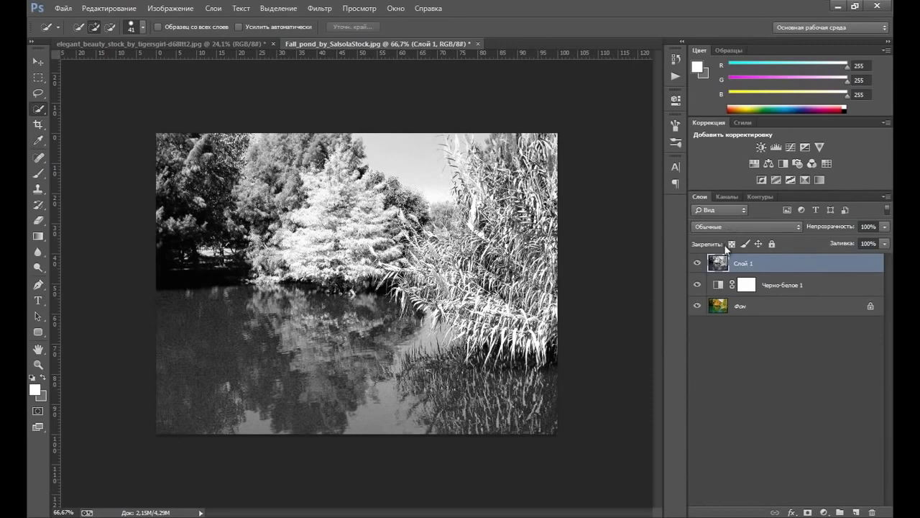
key(ctrl+a)
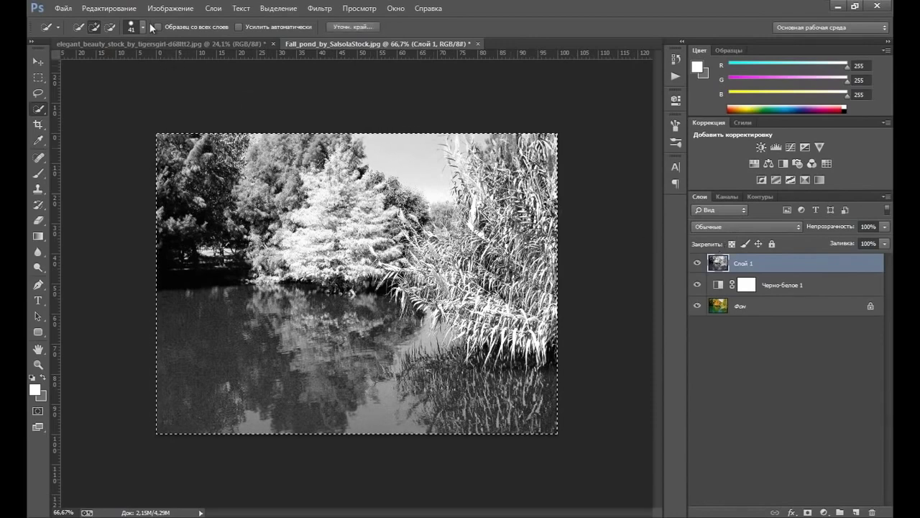
click(138, 44)
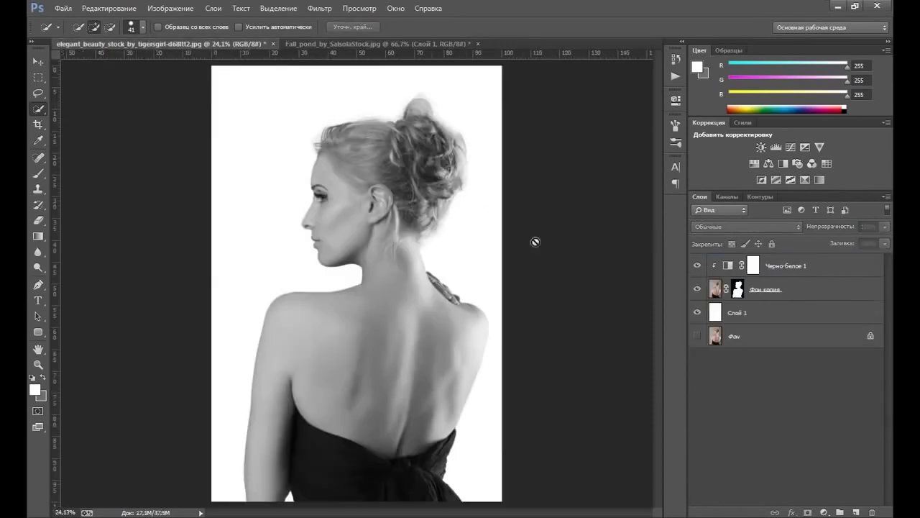
click(729, 266)
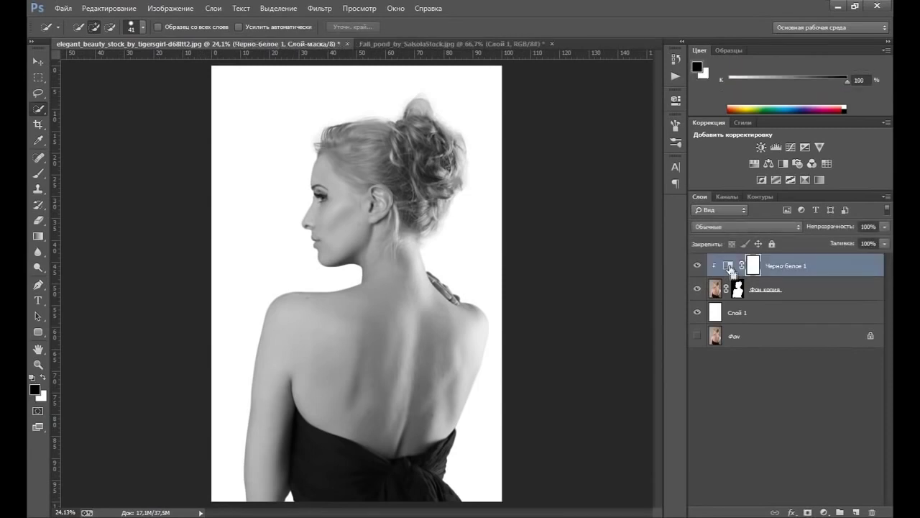
key(ctrl+v)
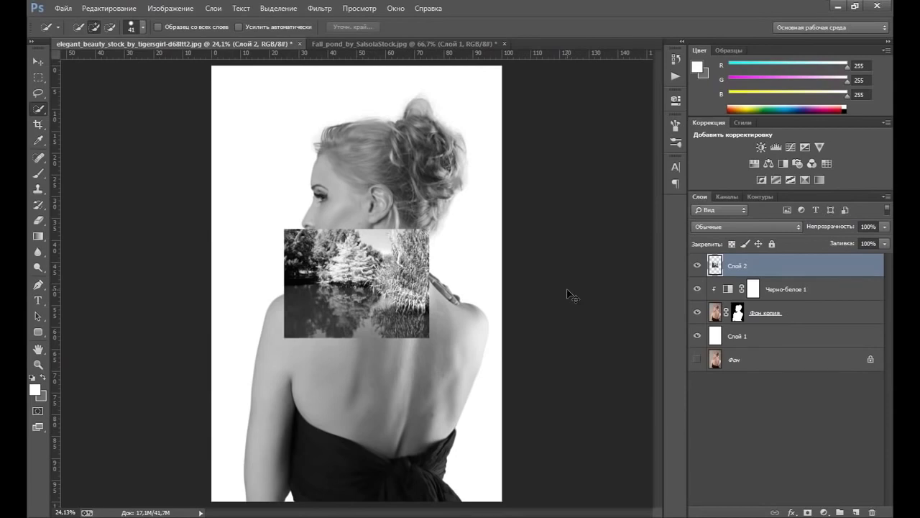
Scale and position the pond layer to about 382% to cover nearly the whole canvas
key(ctrl+t)
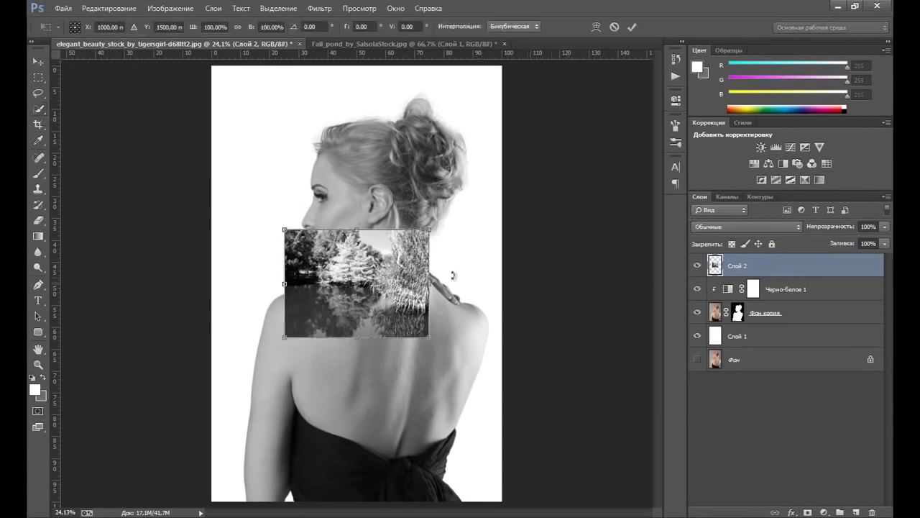
drag(404, 282, 487, 446)
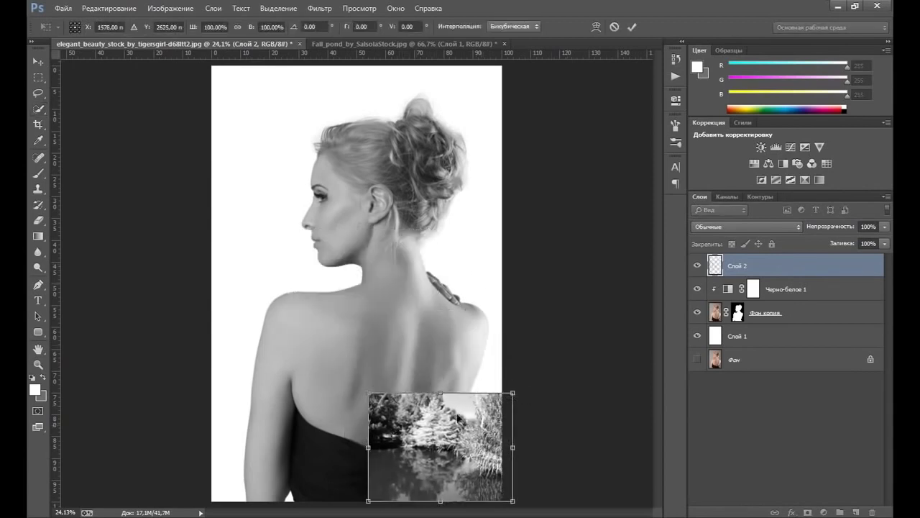
mouse_move(366, 394)
mouse_down()
mouse_move(220, 256)
mouse_move(167, 133)
mouse_move(108, 64)
mouse_move(27, 22)
mouse_up()
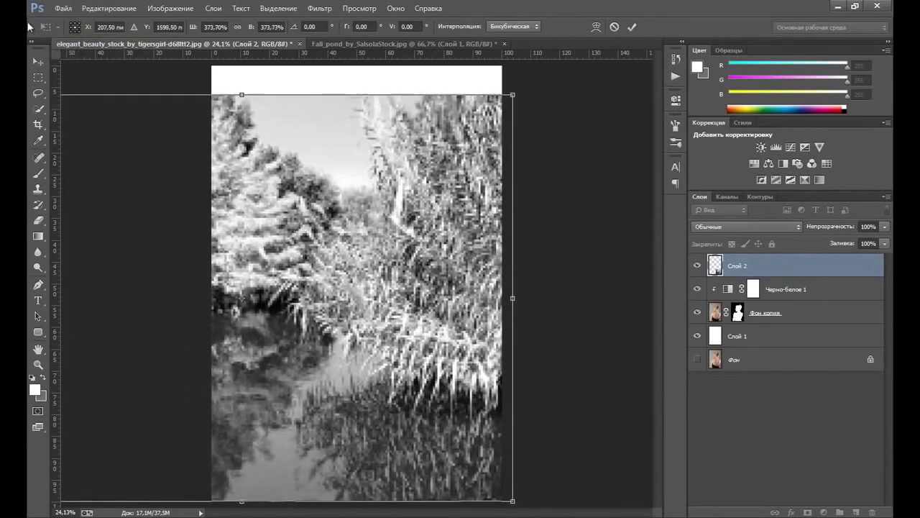
drag(473, 363, 462, 363)
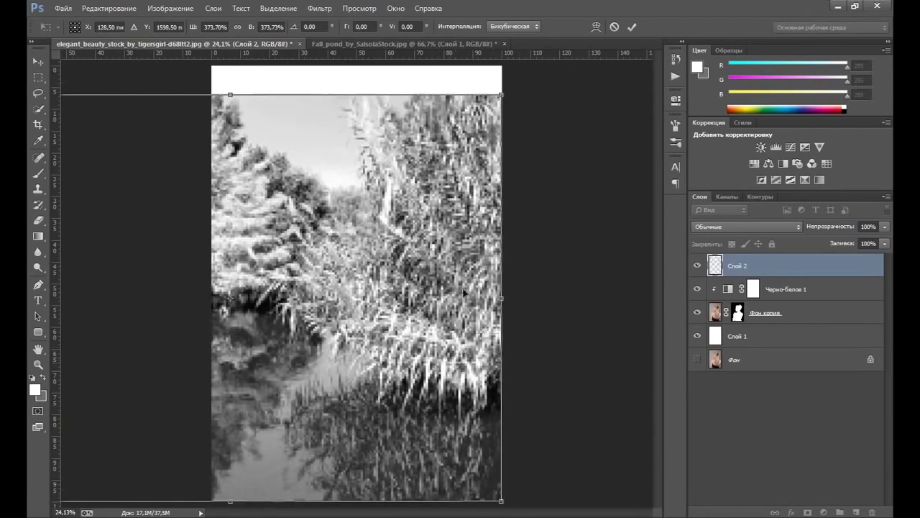
drag(502, 94, 513, 85)
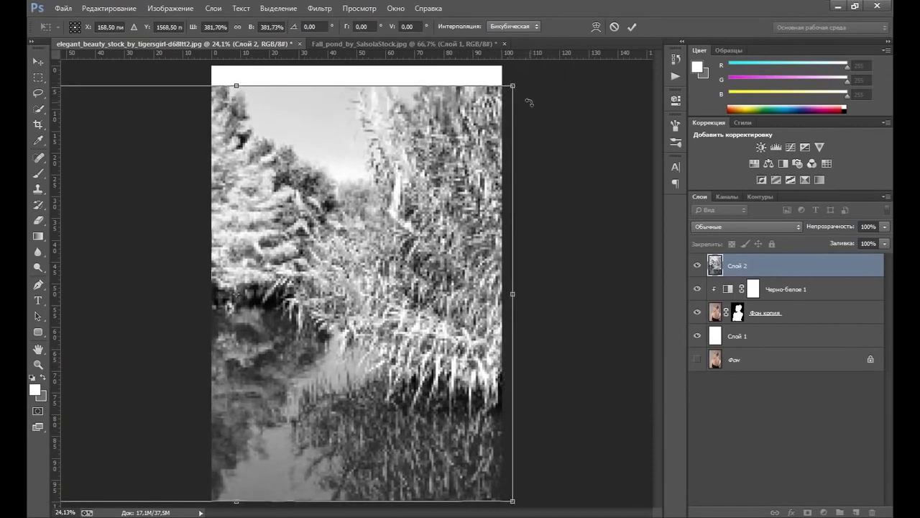
key(Return)
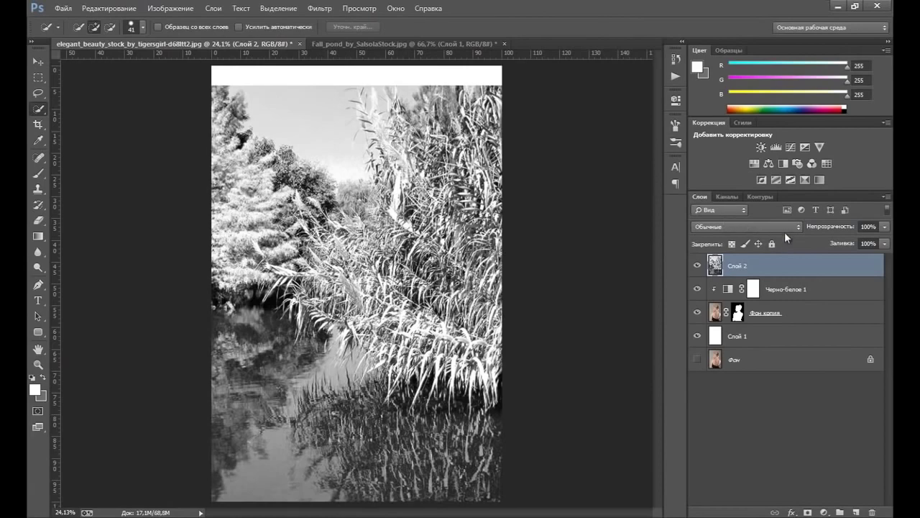
Blend Слой 2 in Overlay after trying Soft Light, and clip it to the portrait below
click(782, 227)
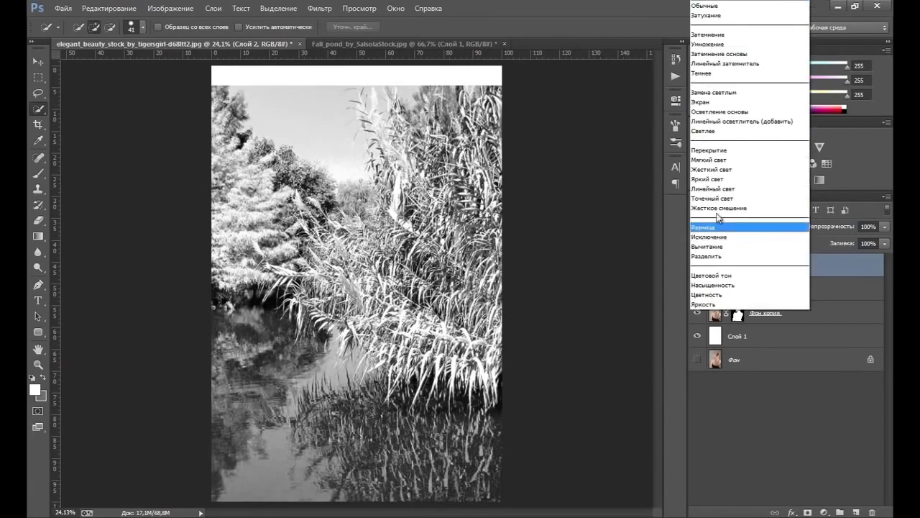
click(717, 151)
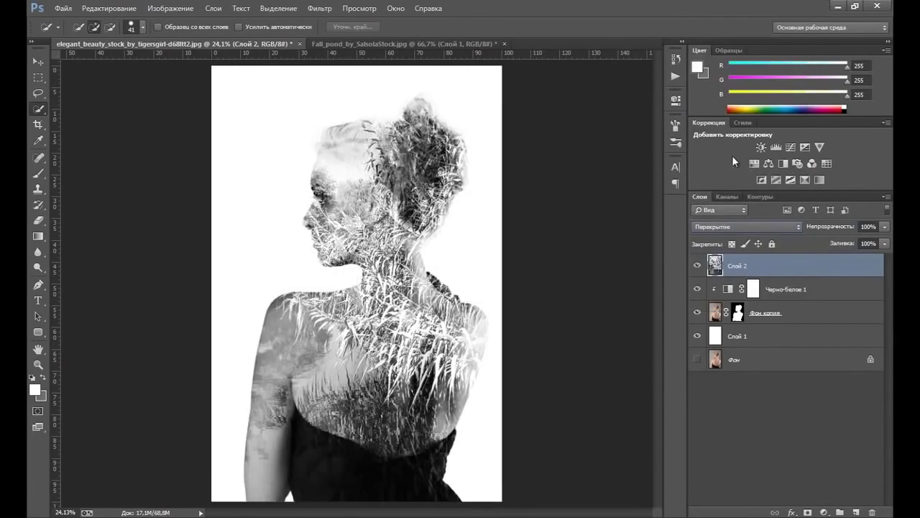
click(741, 226)
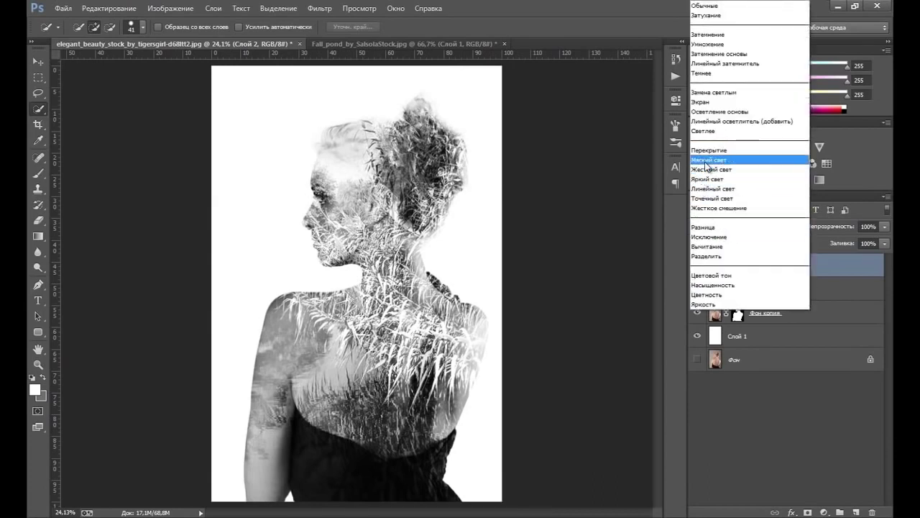
click(704, 161)
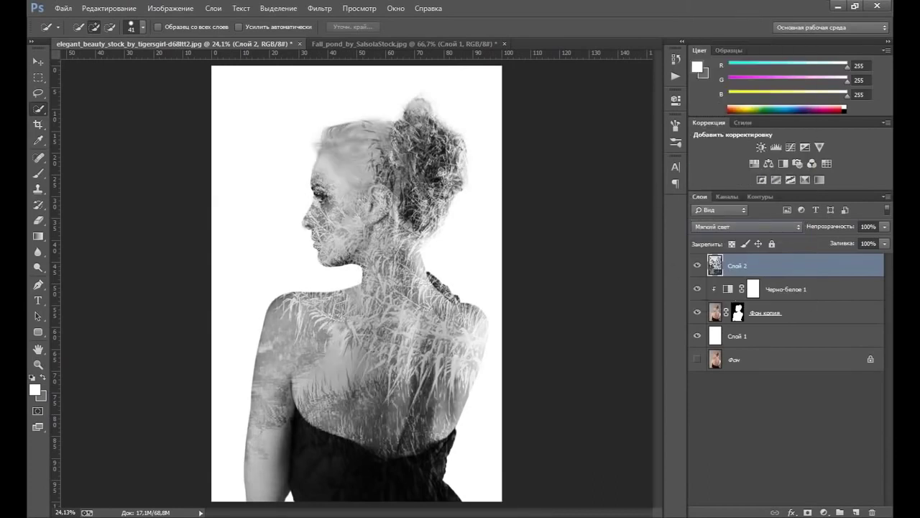
click(789, 226)
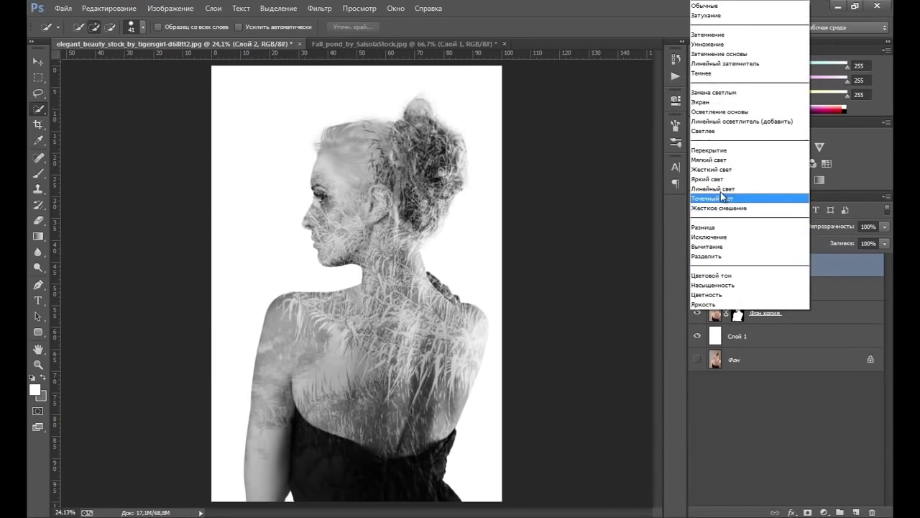
click(709, 150)
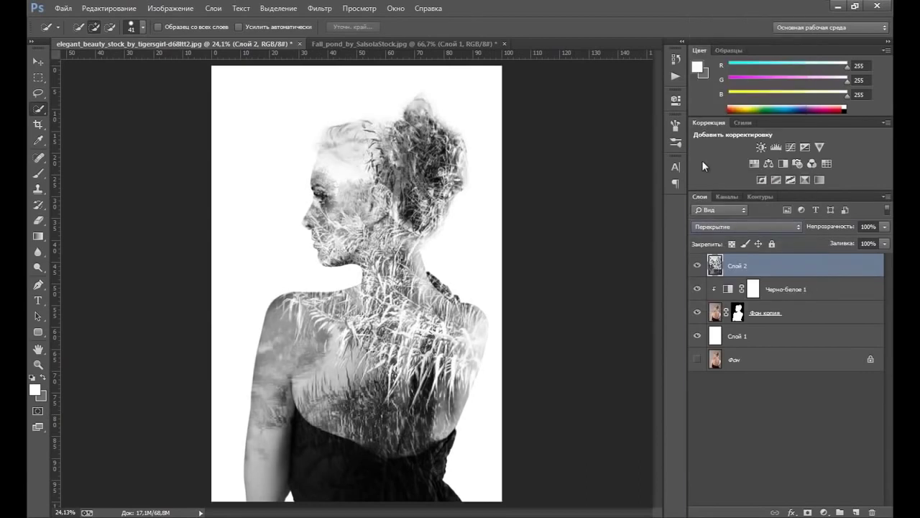
drag(733, 284, 733, 274)
alt+click(733, 274)
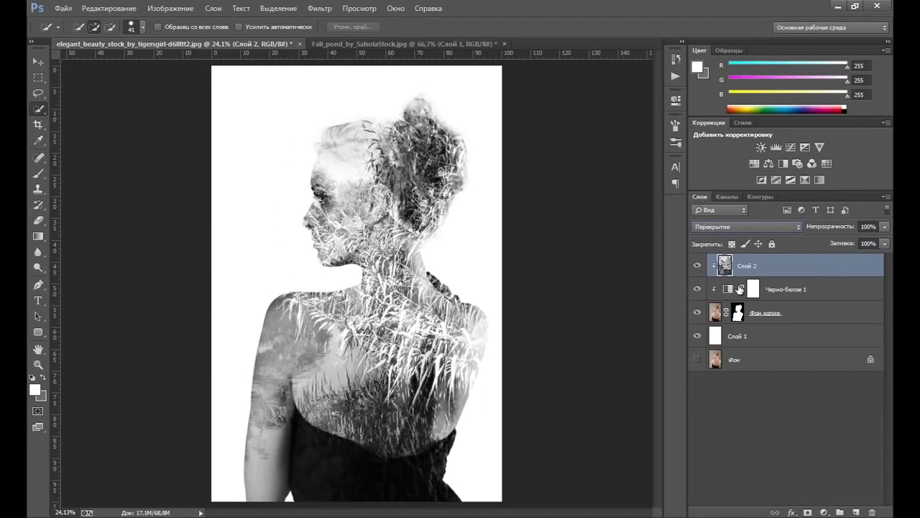
Shift the clipped reed texture down and right within the woman's silhouette
click(40, 60)
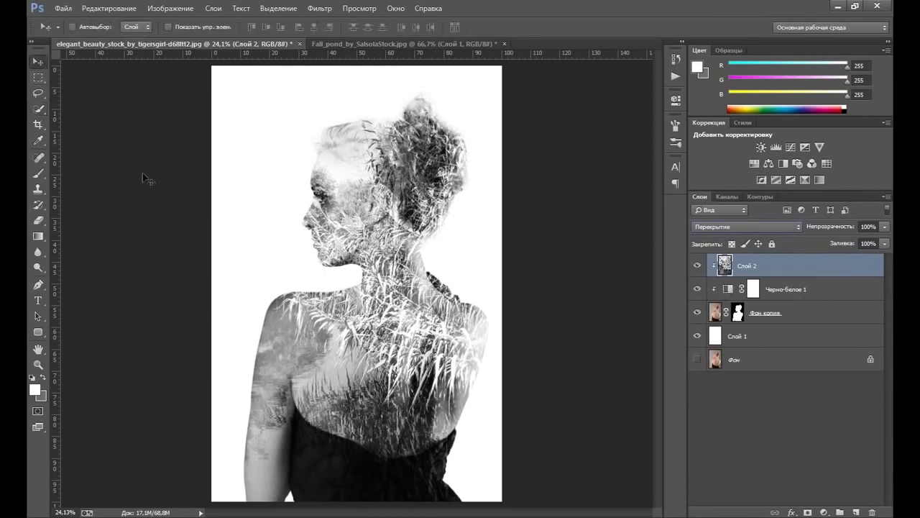
mouse_move(370, 392)
mouse_down()
mouse_move(391, 371)
mouse_move(374, 405)
mouse_move(352, 391)
mouse_move(383, 415)
mouse_move(400, 392)
mouse_move(405, 417)
mouse_move(405, 404)
mouse_move(413, 410)
mouse_move(386, 414)
mouse_up()
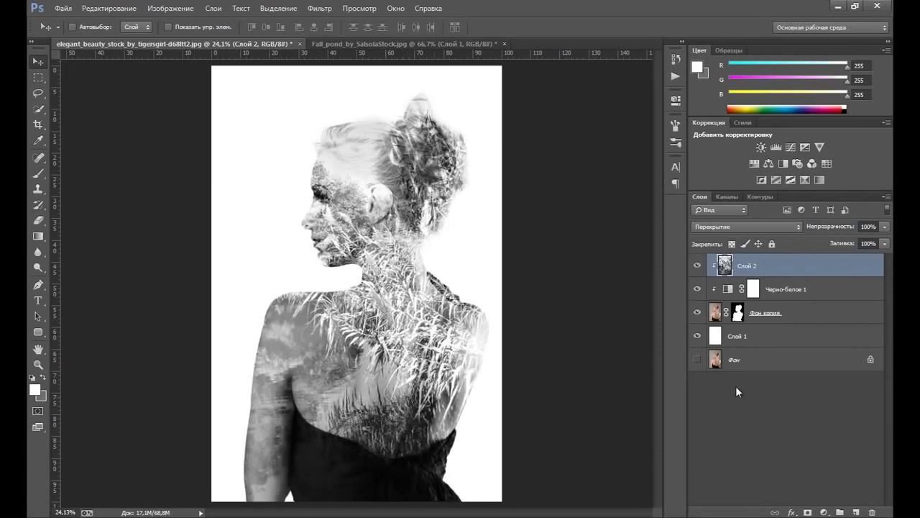
Add a layer mask to Слой 2 and choose a smaller soft round brush with 0% hardness
click(807, 512)
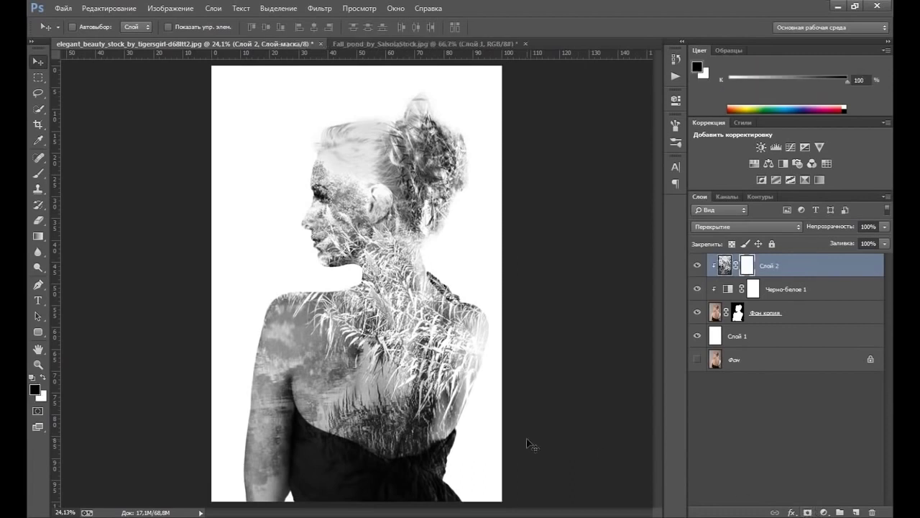
click(39, 175)
click(40, 175)
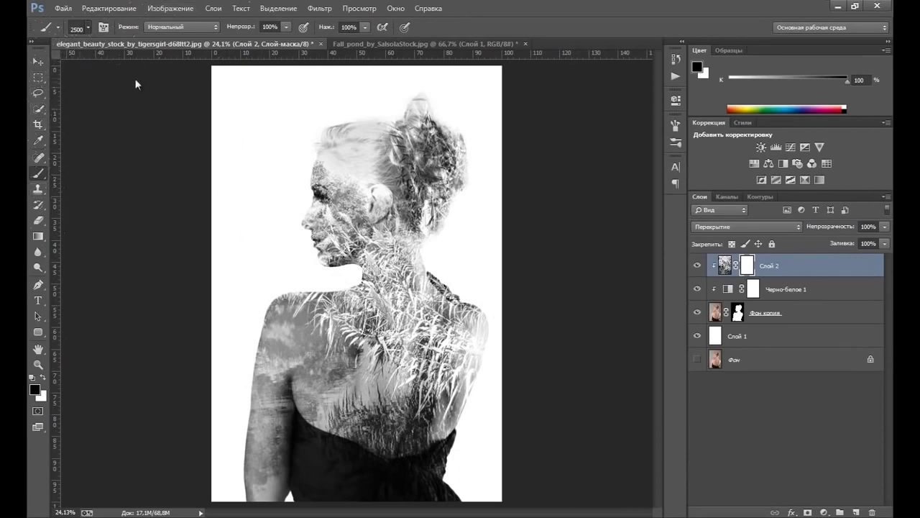
right_click(184, 161)
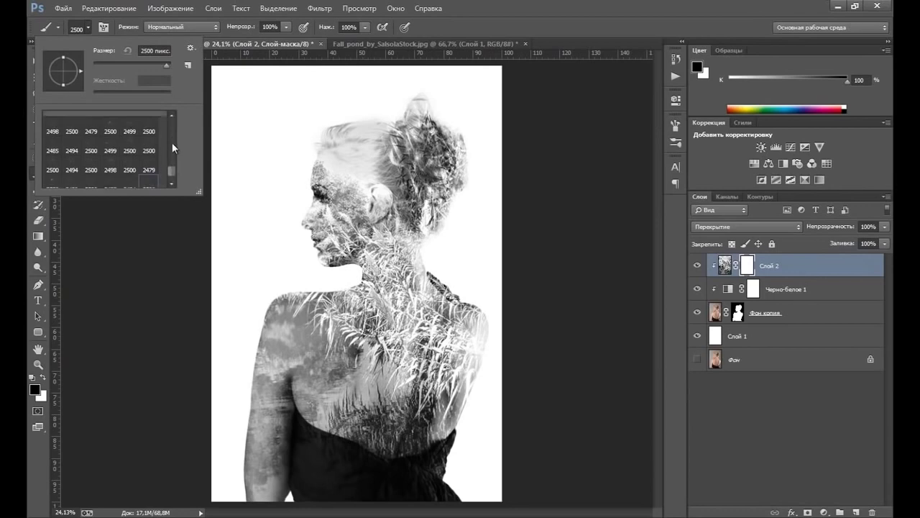
click(55, 126)
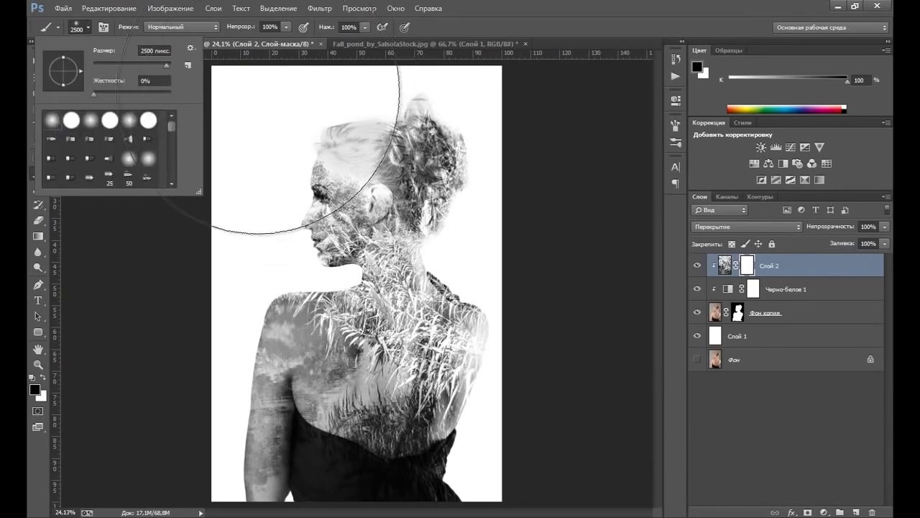
key(Return)
key(bracketleft)
key(bracketleft)
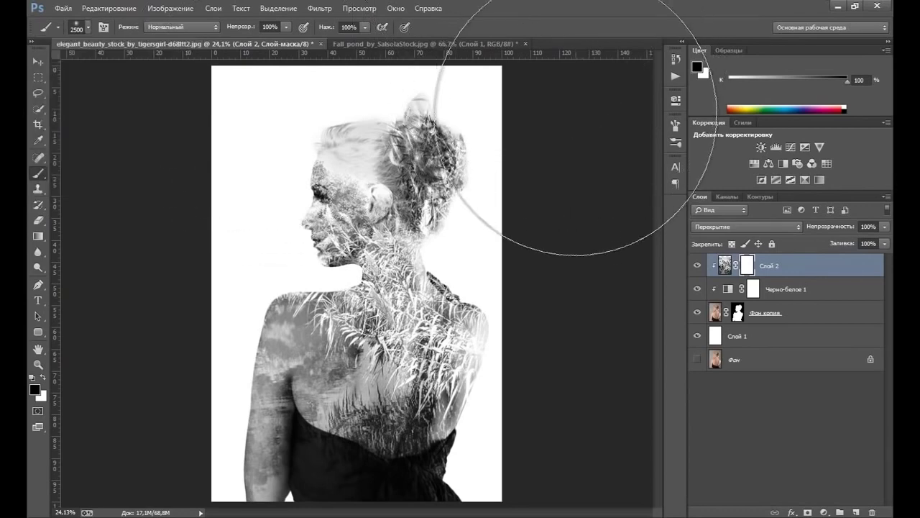
key(bracketleft)
key(bracketleft)
key(bracketleft)
key(bracketleft)
key(bracketleft)
key(bracketleft)
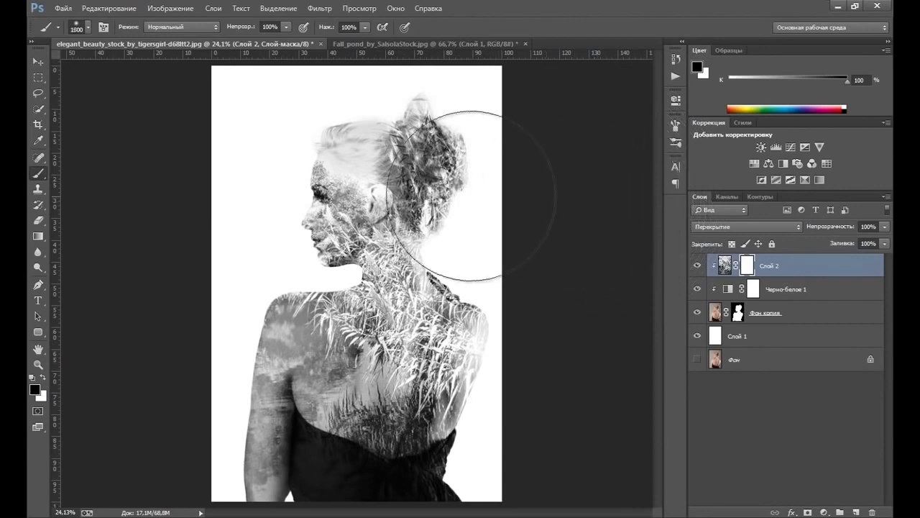
key(bracketleft)
key(bracketleft)
key(bracketleft)
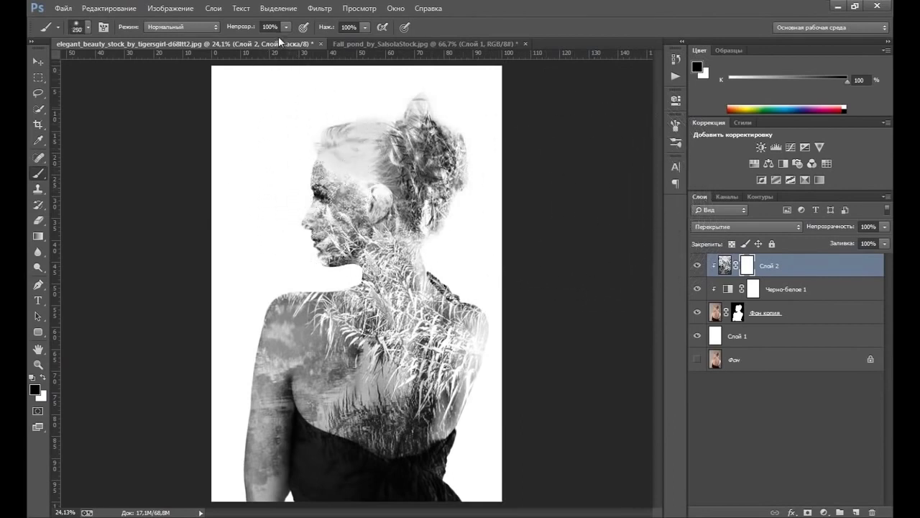
At 56% opacity and 51% flow, paint black over her face, chin, shoulder and neck
click(285, 27)
click(364, 27)
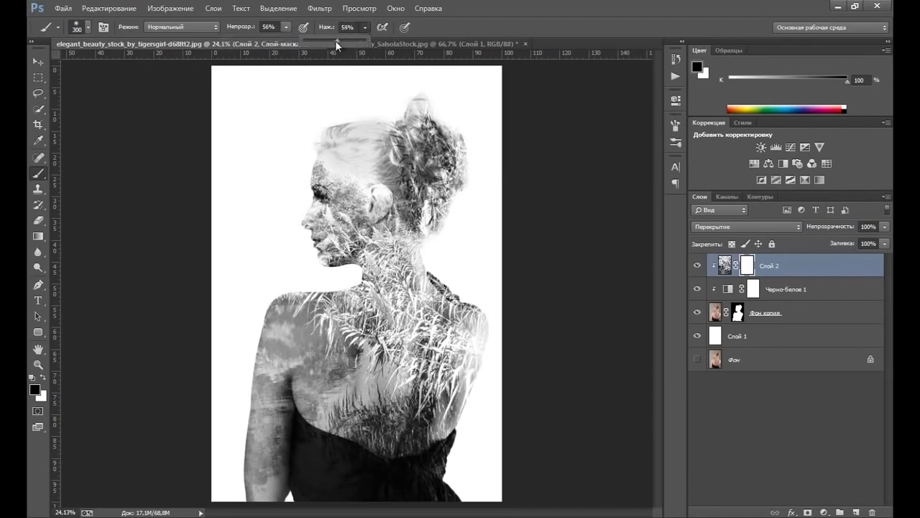
key(bracketright)
key(bracketright)
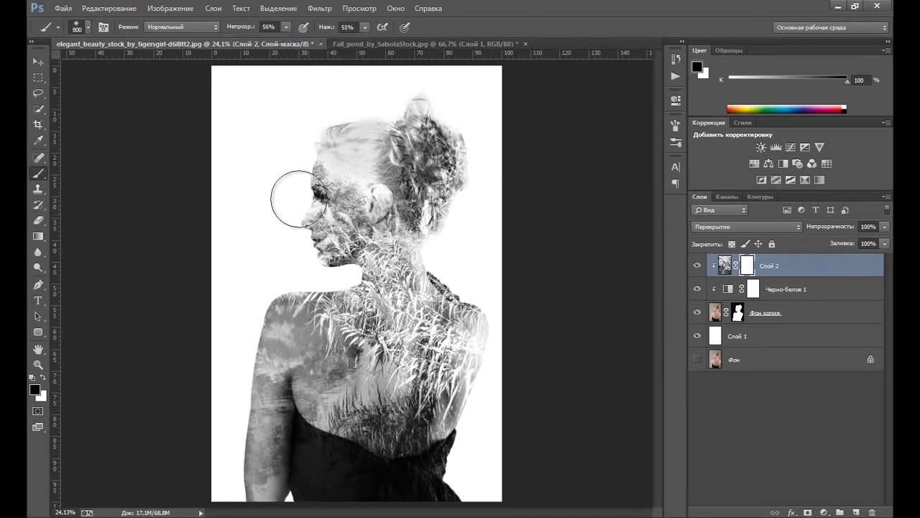
mouse_move(311, 203)
mouse_down()
mouse_move(296, 205)
mouse_move(308, 223)
mouse_move(297, 242)
mouse_move(312, 244)
mouse_move(321, 221)
mouse_move(314, 237)
mouse_move(302, 202)
mouse_move(308, 230)
mouse_move(350, 195)
mouse_move(325, 192)
mouse_up()
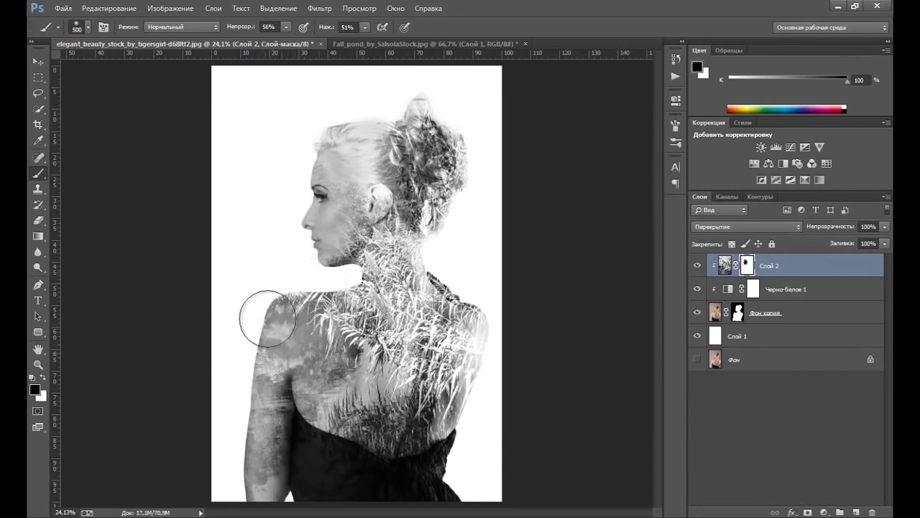
mouse_move(278, 315)
mouse_down()
mouse_move(240, 421)
mouse_move(263, 309)
mouse_move(292, 315)
mouse_move(279, 415)
mouse_move(319, 431)
mouse_up()
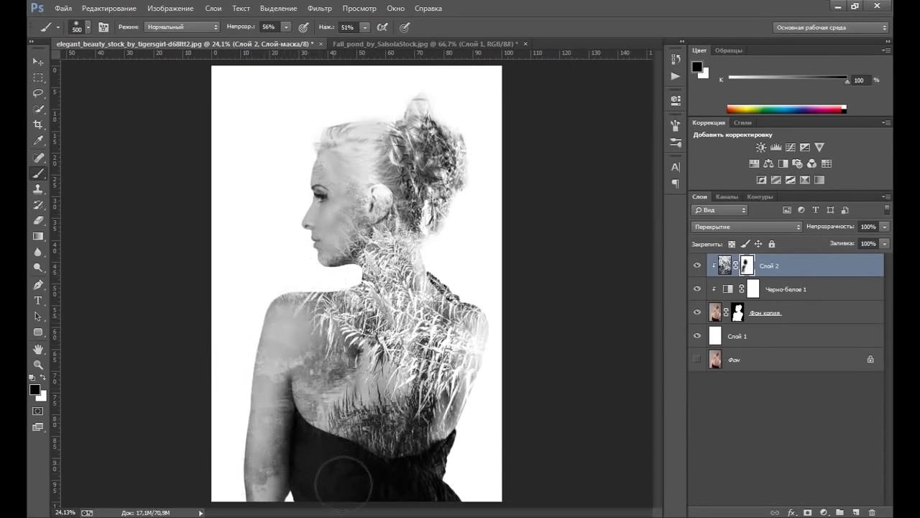
mouse_move(329, 298)
mouse_down()
mouse_move(335, 267)
mouse_move(322, 275)
mouse_up()
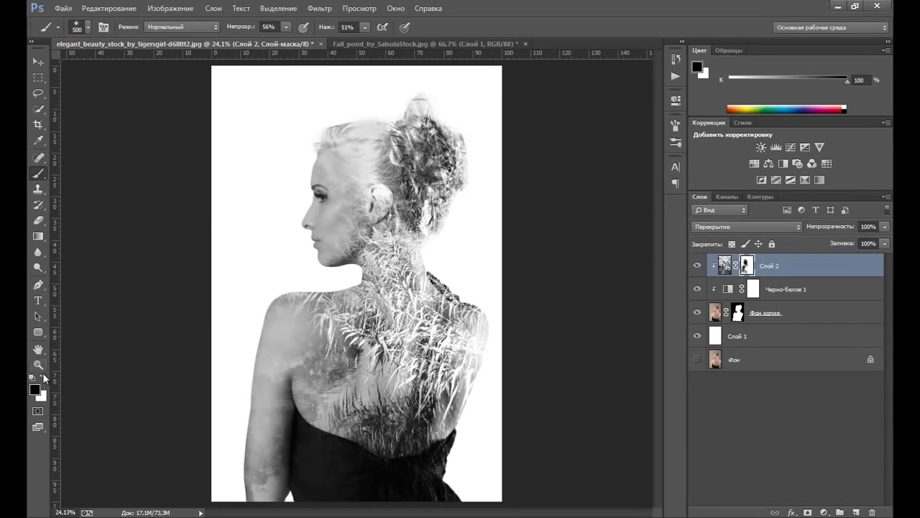
Paint white on the mask to restore reed texture over the hair and temple
click(42, 376)
mouse_move(328, 144)
mouse_down()
mouse_move(348, 147)
mouse_move(363, 266)
mouse_up()
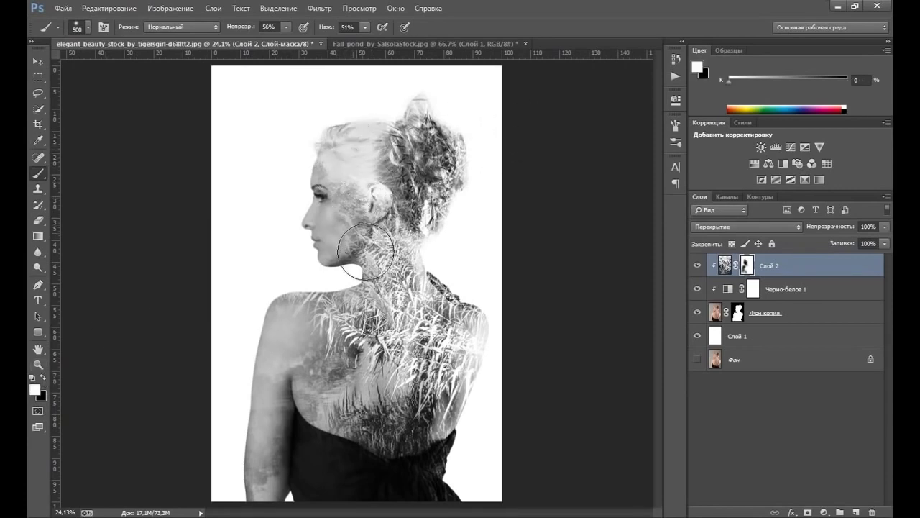
mouse_move(370, 180)
mouse_down()
mouse_move(334, 153)
mouse_move(359, 148)
mouse_up()
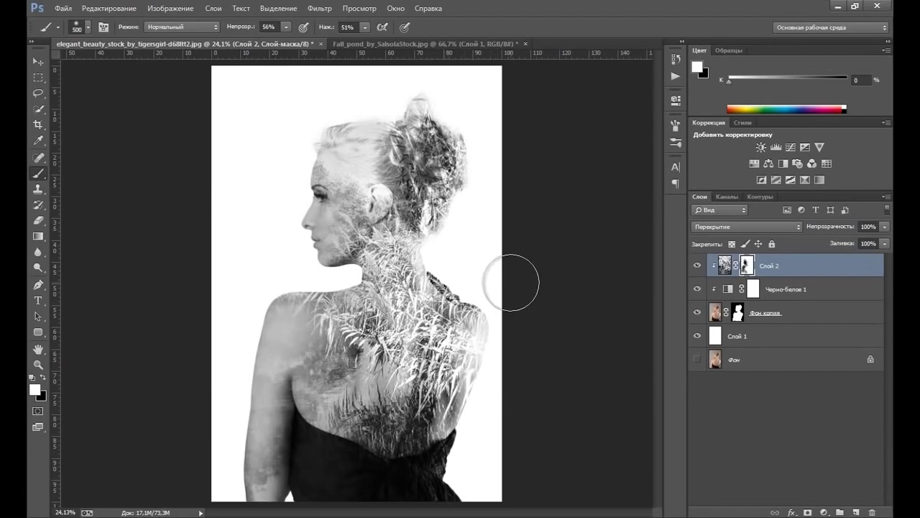
Load the 2498 px splatter brush preset from the Brush Preset picker
click(88, 27)
drag(173, 131, 171, 175)
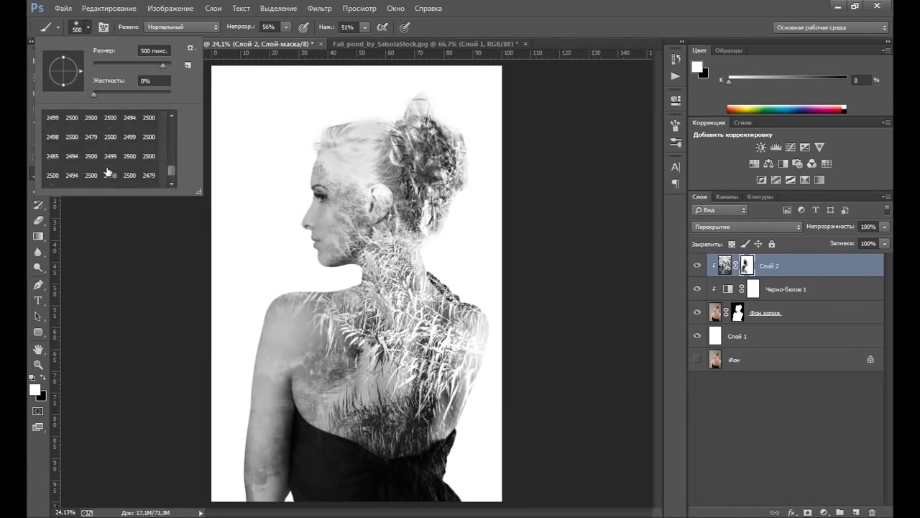
click(108, 173)
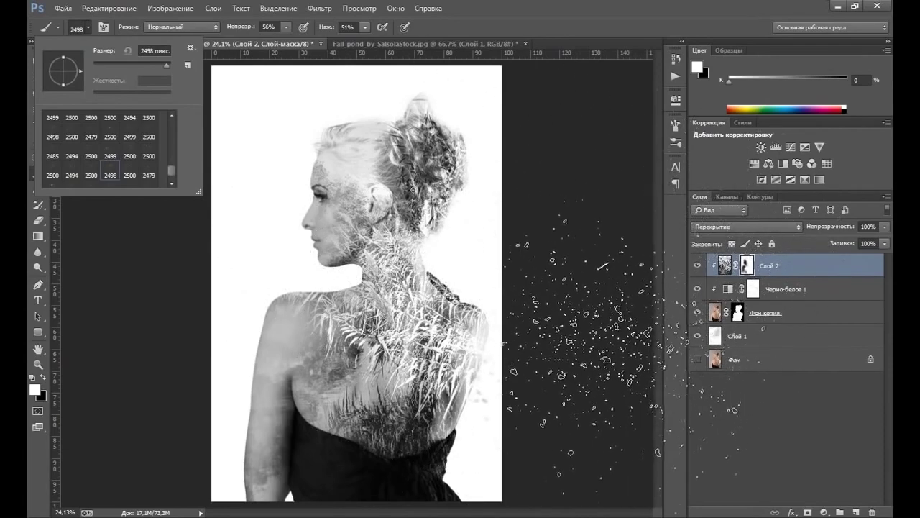
click(677, 423)
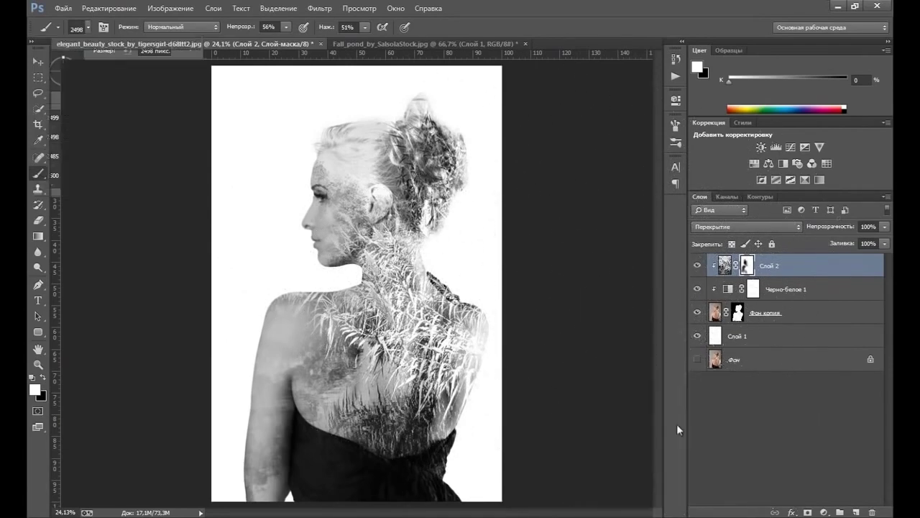
On Фон копия's mask, stamp black particle holes across the dress and hair at 100% opacity
click(738, 314)
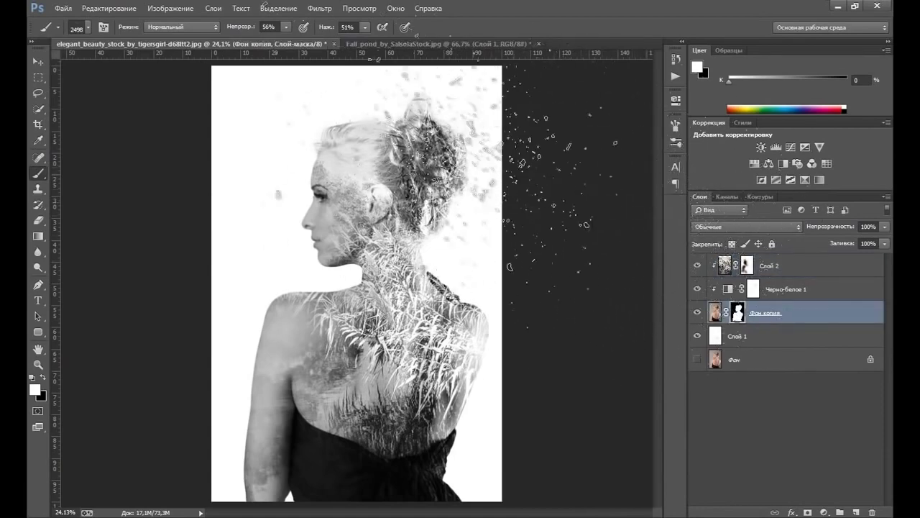
click(42, 378)
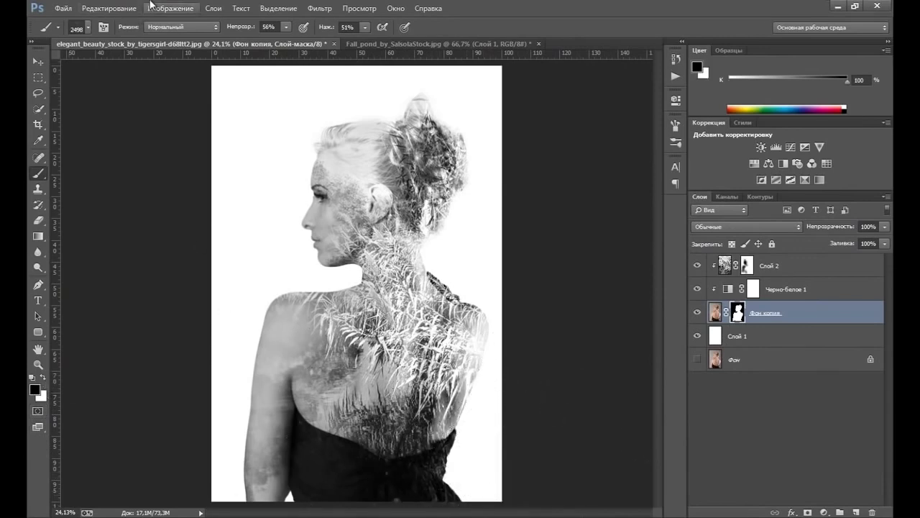
drag(293, 39, 397, 41)
click(365, 28)
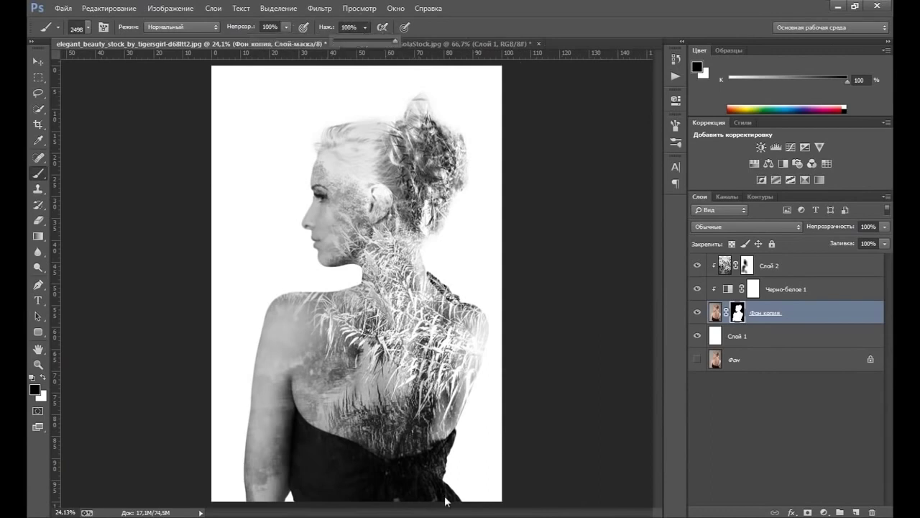
click(432, 460)
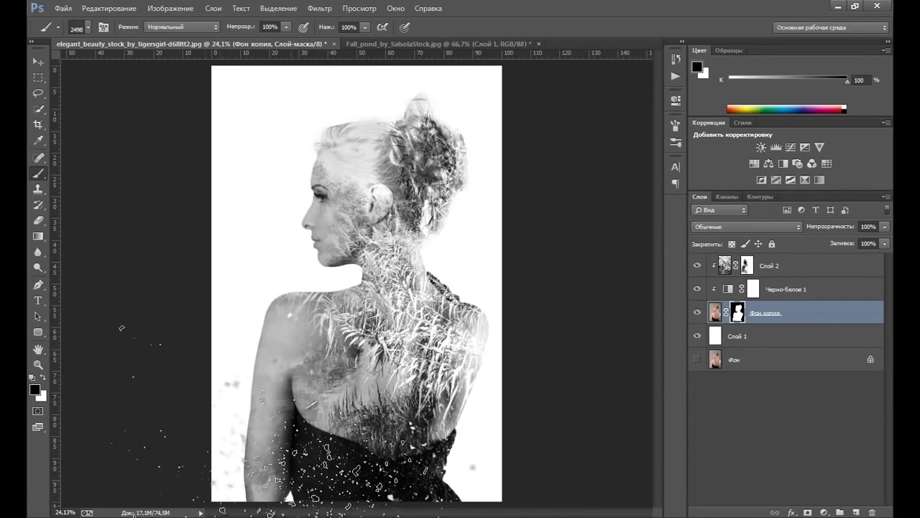
click(547, 460)
click(561, 453)
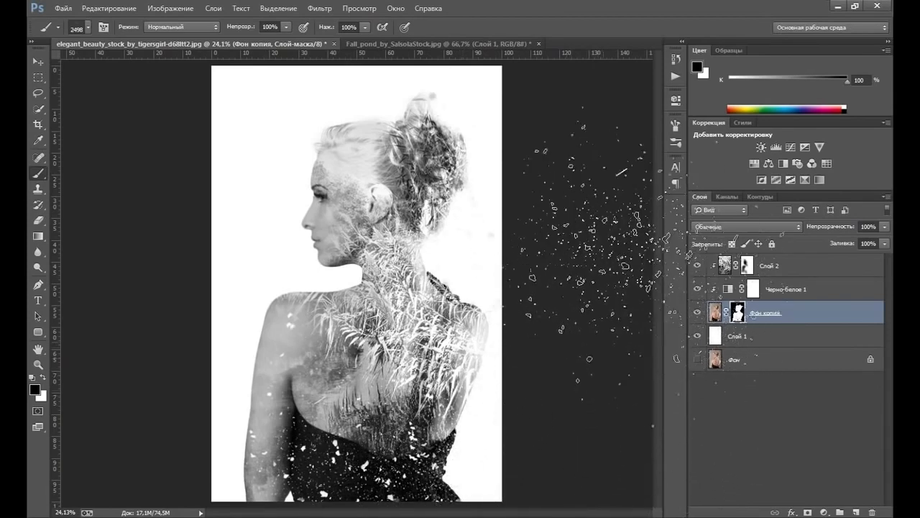
mouse_move(504, 172)
mouse_down()
mouse_move(579, 147)
mouse_move(462, 478)
mouse_up()
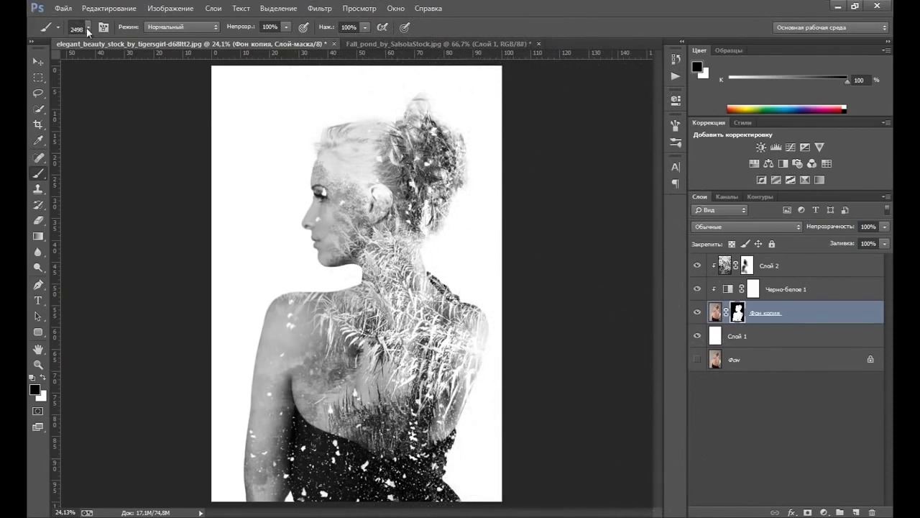
With white at 900 px, restore the lower-right dress edge and clean specks near the lower-left arm
right_click(89, 78)
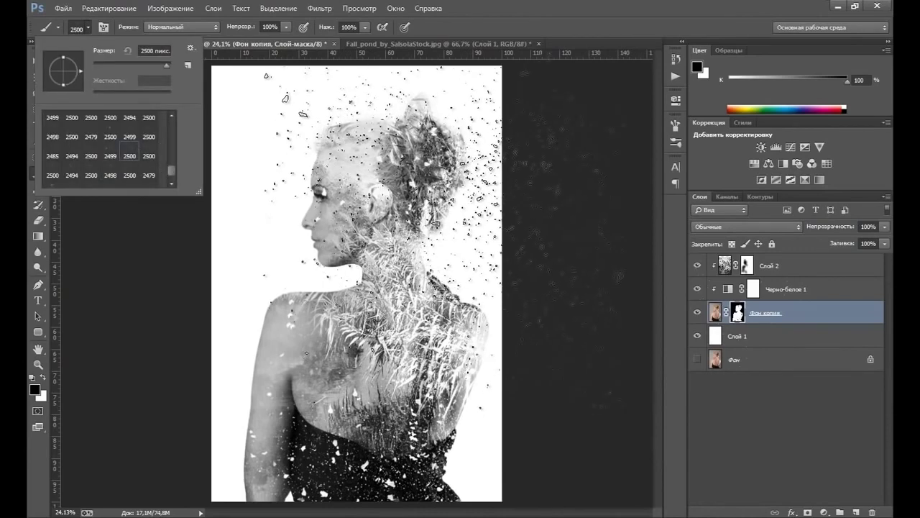
click(697, 452)
key(x)
key(bracketleft)
key(bracketleft)
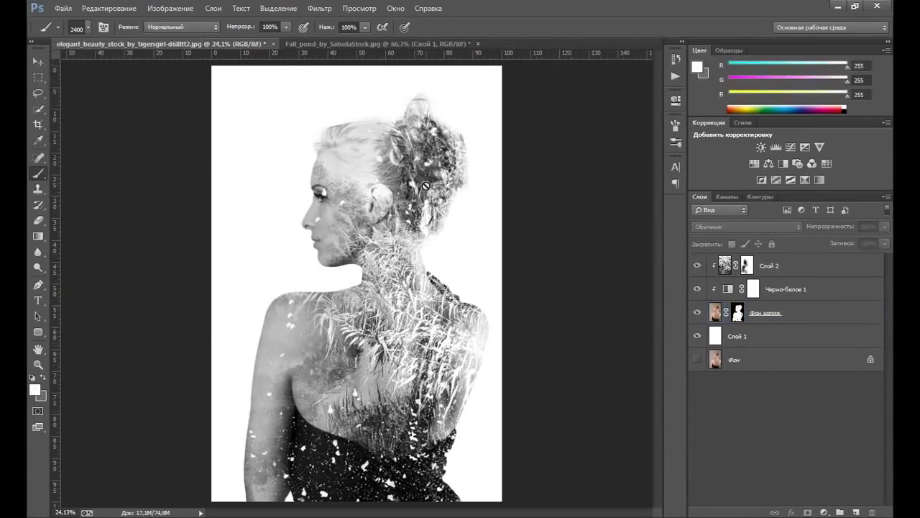
click(722, 313)
key(bracketleft)
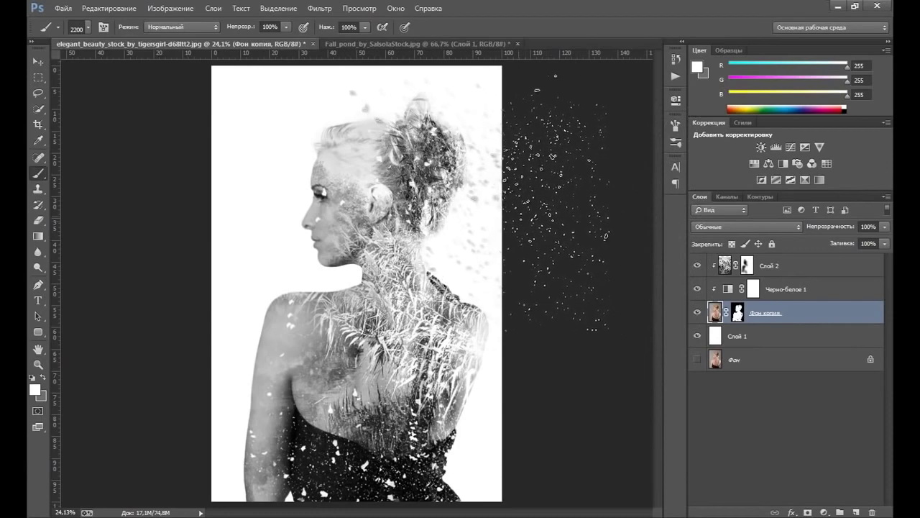
key(bracketleft)
key(bracketleft)
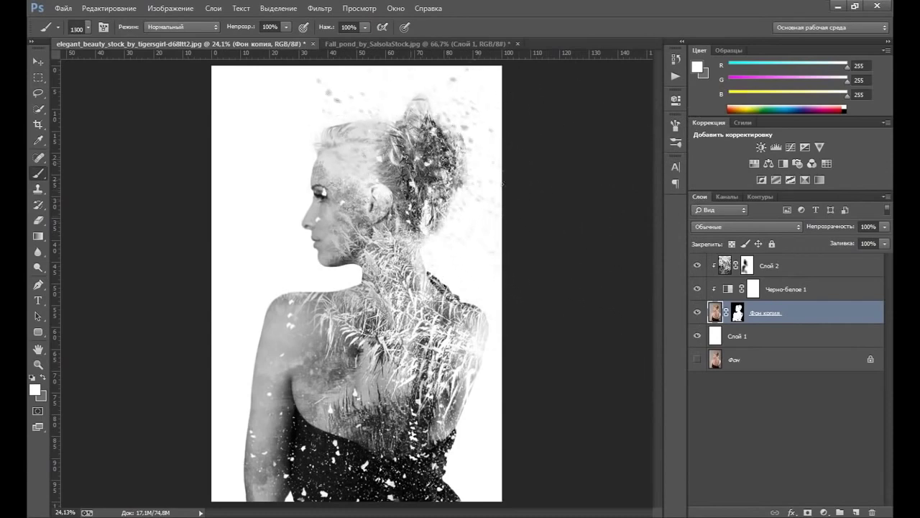
key(bracketleft)
key(bracketleft)
key(bracketleft)
key(bracketleft)
key(bracketleft)
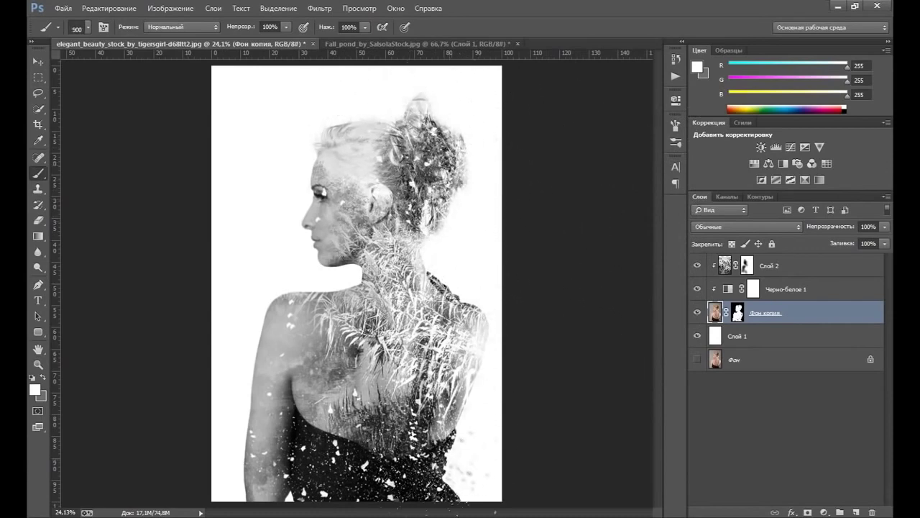
drag(471, 467, 496, 489)
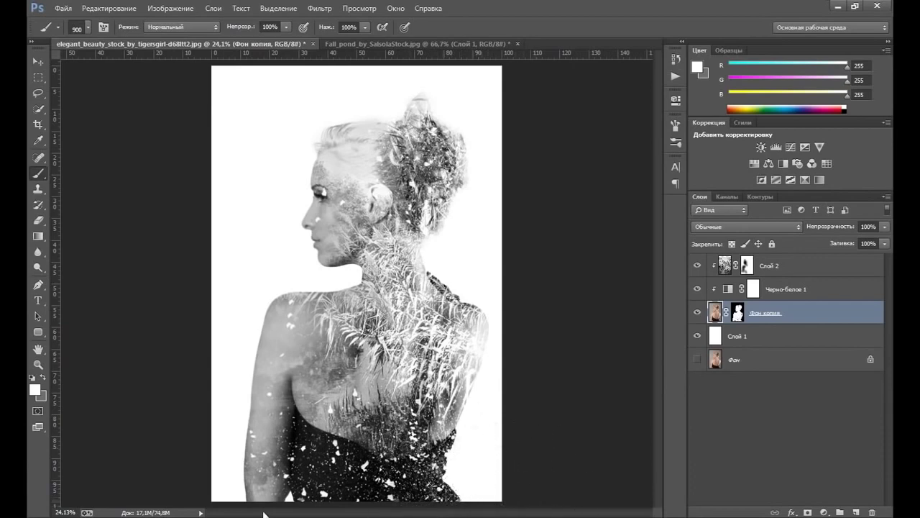
mouse_move(244, 478)
mouse_down()
mouse_move(253, 465)
mouse_move(230, 461)
mouse_move(248, 452)
mouse_move(281, 467)
mouse_up()
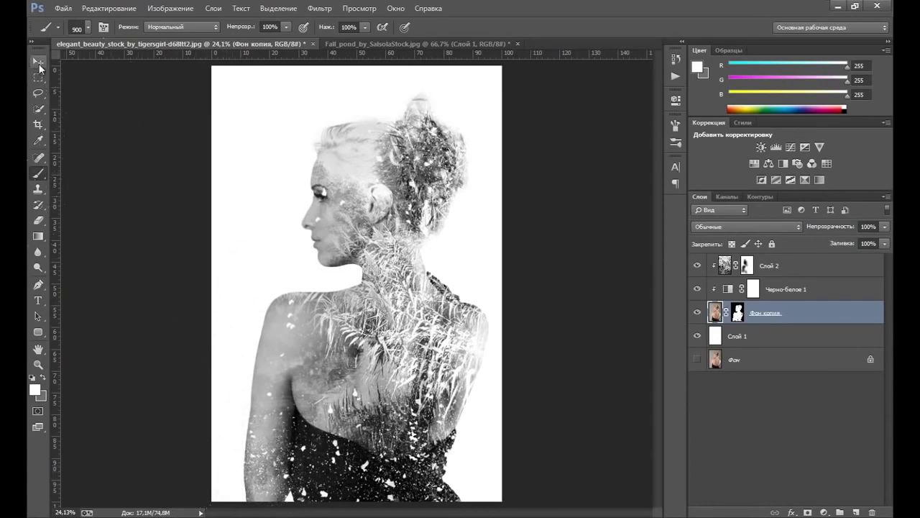
Load the 2499 particle brush preset from the Brush Preset picker
click(89, 27)
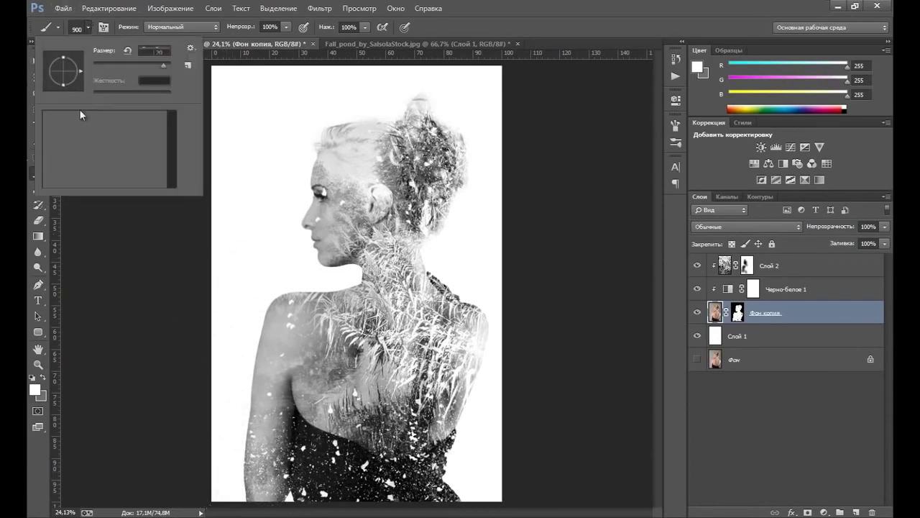
scroll(170, 170, down, 3)
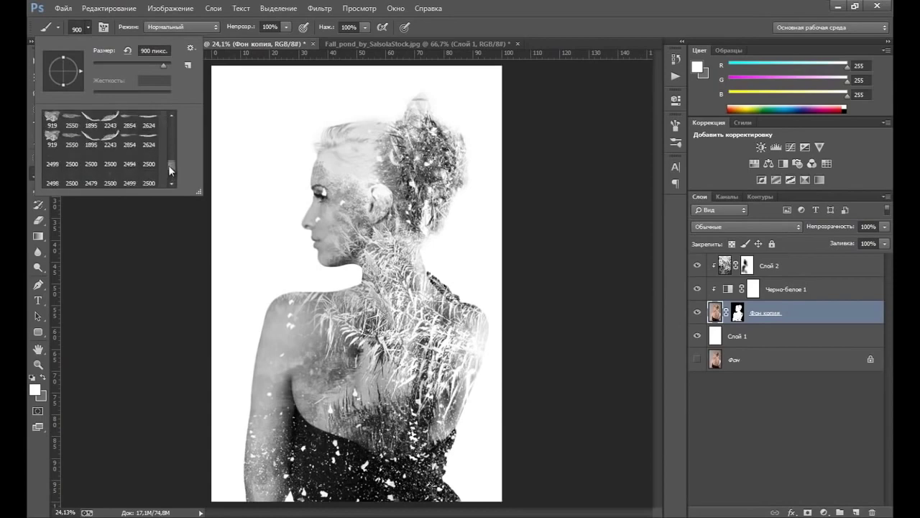
click(49, 158)
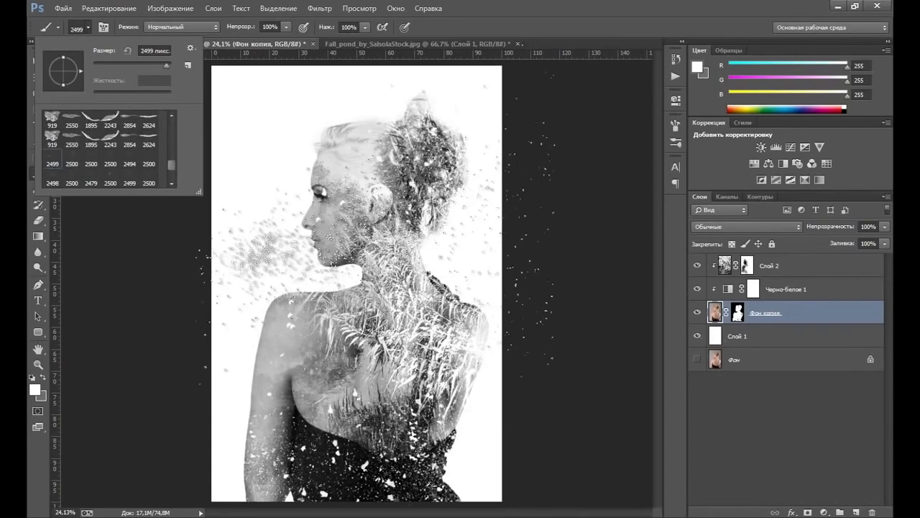
key(Return)
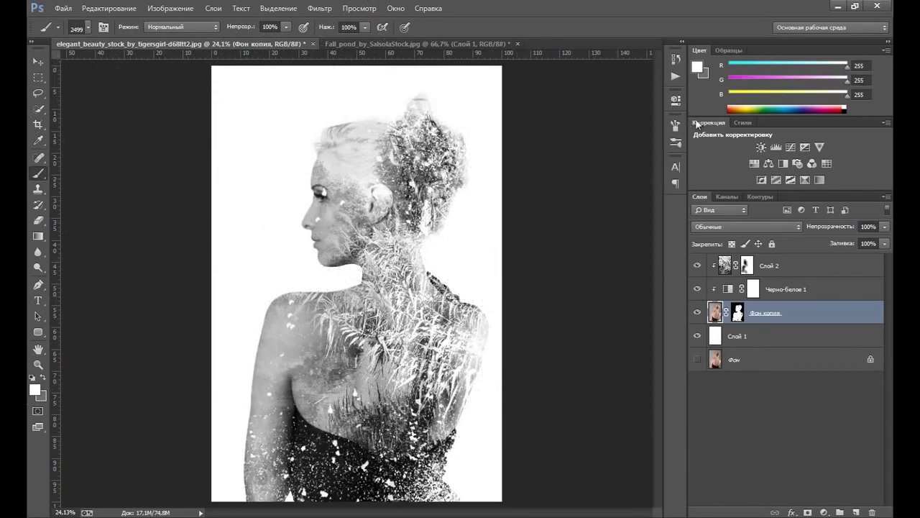
Rotate the particle brush tip to a 180° angle in the Brush panel
click(676, 125)
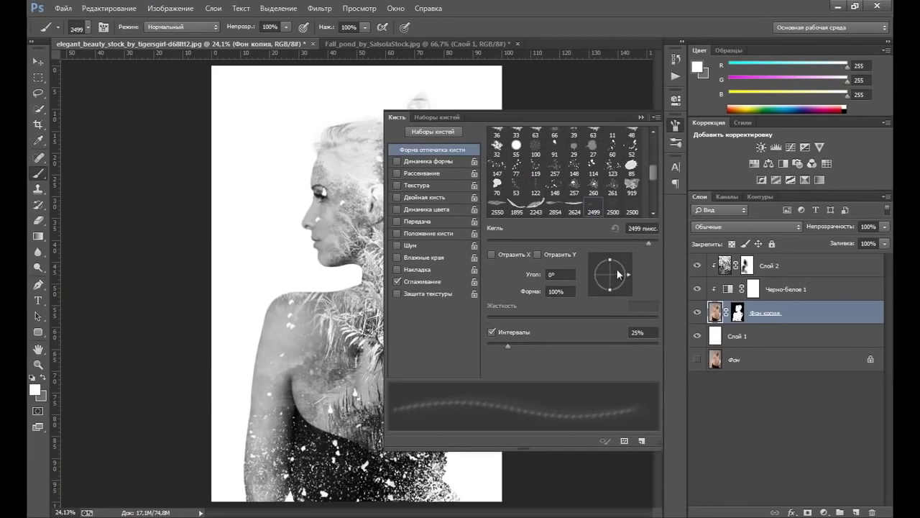
drag(619, 274, 589, 278)
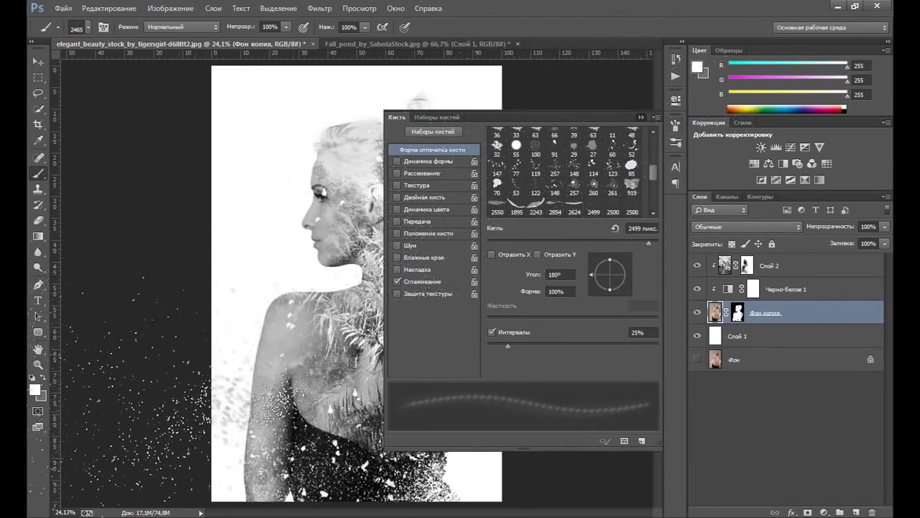
key(F5)
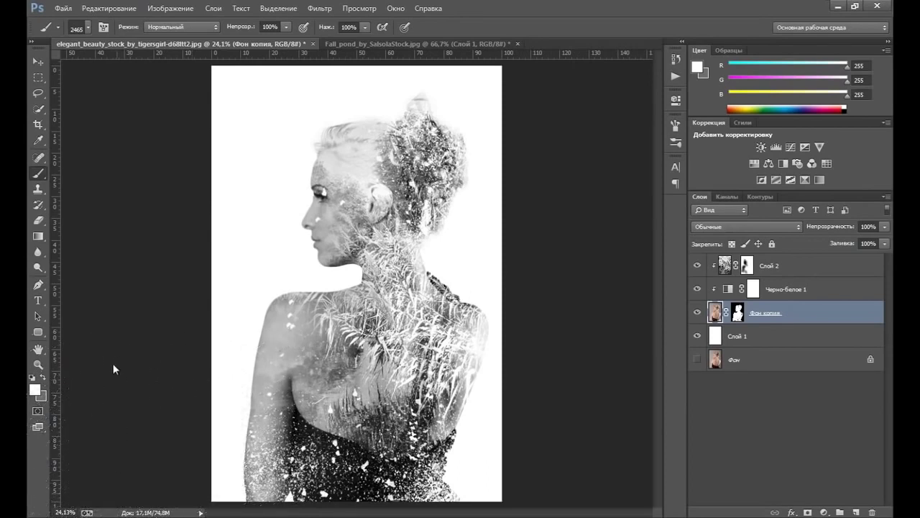
Zoom out to 16.7% and scatter particles off the image's lower-left and bottom edges
click(38, 365)
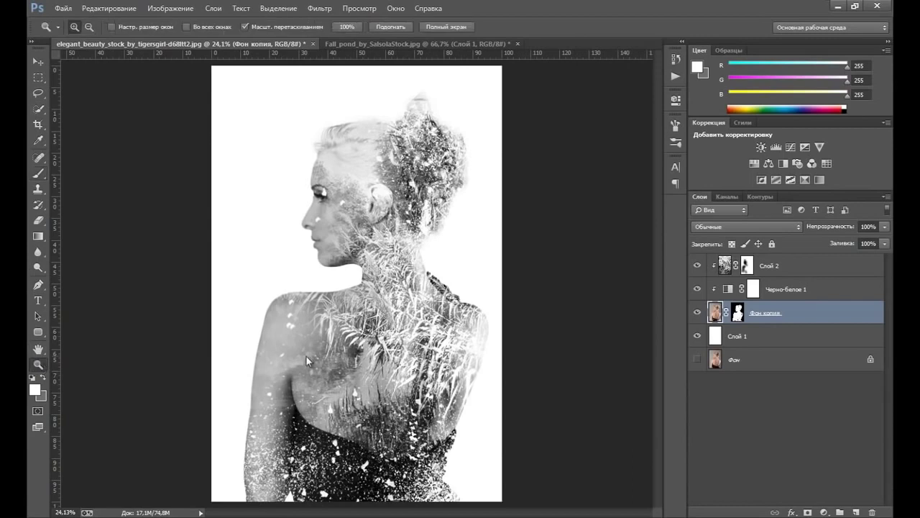
right_click(306, 360)
click(350, 439)
right_click(310, 376)
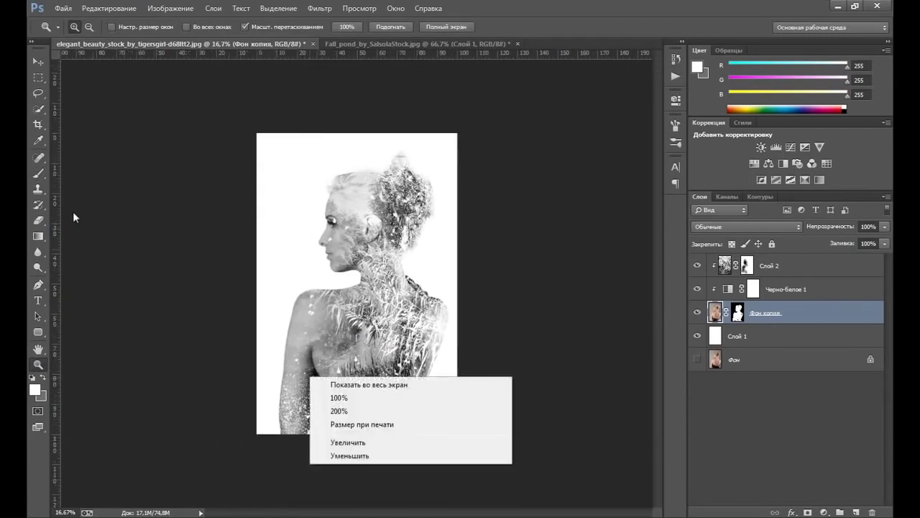
key(Escape)
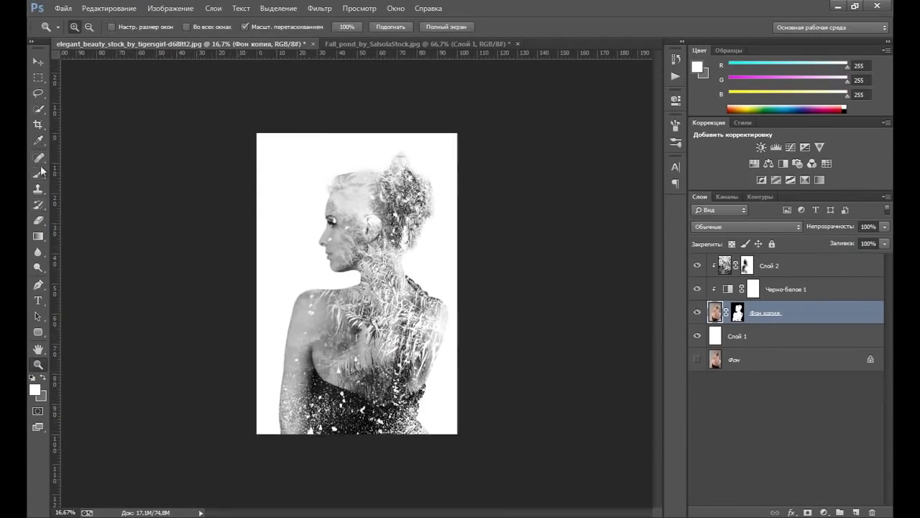
click(38, 173)
drag(177, 372, 165, 424)
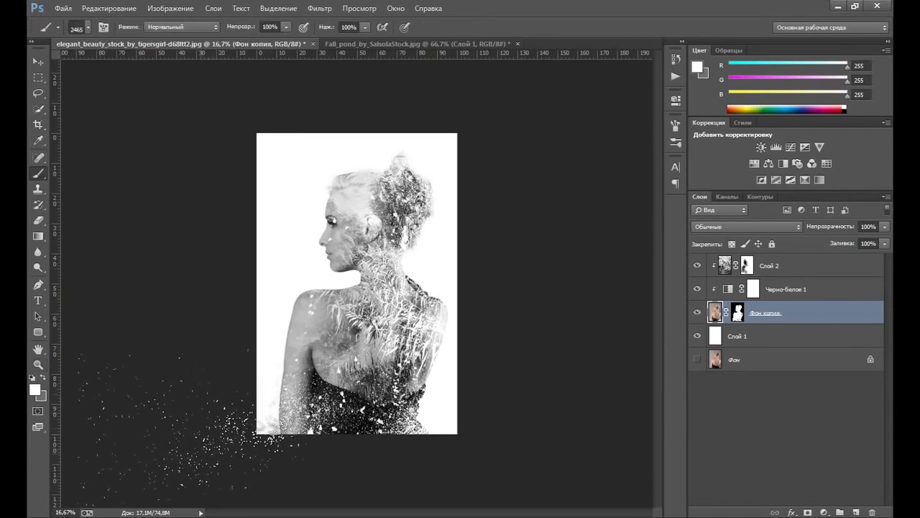
mouse_move(277, 432)
mouse_down()
mouse_move(302, 450)
mouse_move(251, 427)
mouse_move(288, 442)
mouse_move(280, 438)
mouse_up()
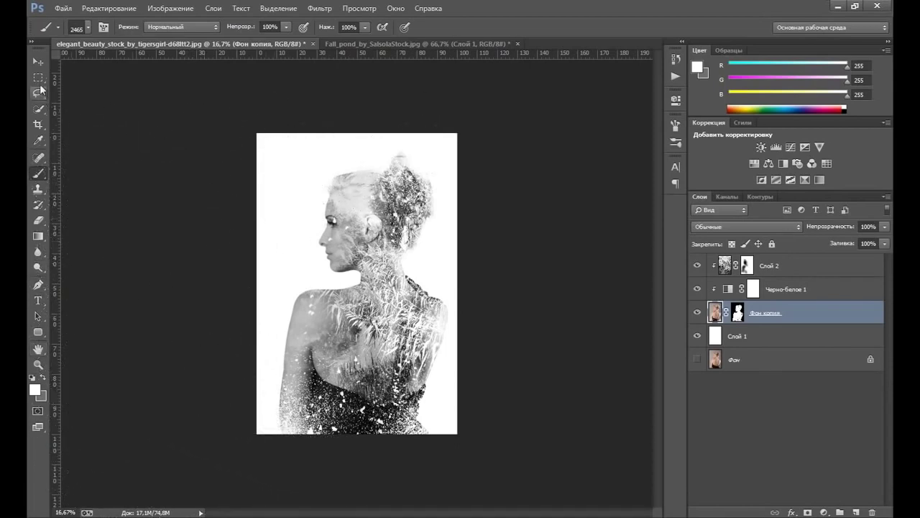
Fit the whole image back on screen
click(54, 363)
right_click(296, 260)
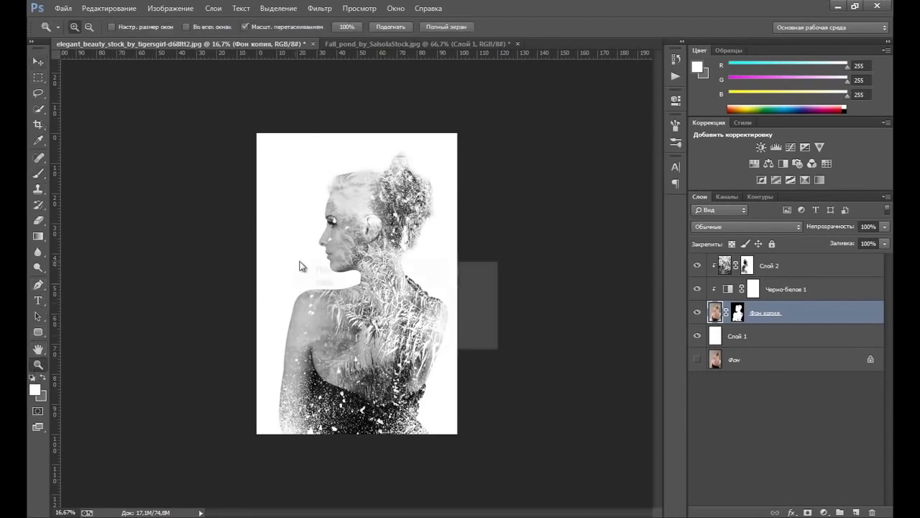
click(335, 268)
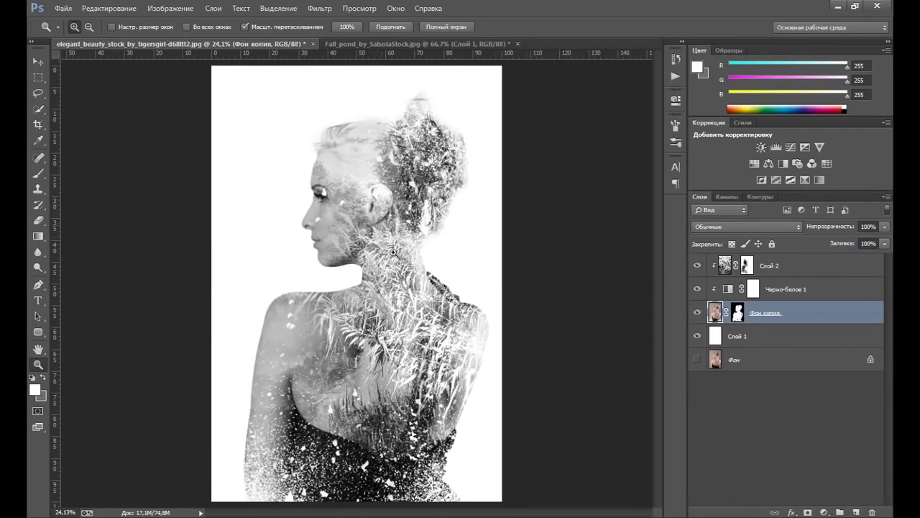
Choose a soft round brush with 0% hardness from the canvas brush presets
click(39, 174)
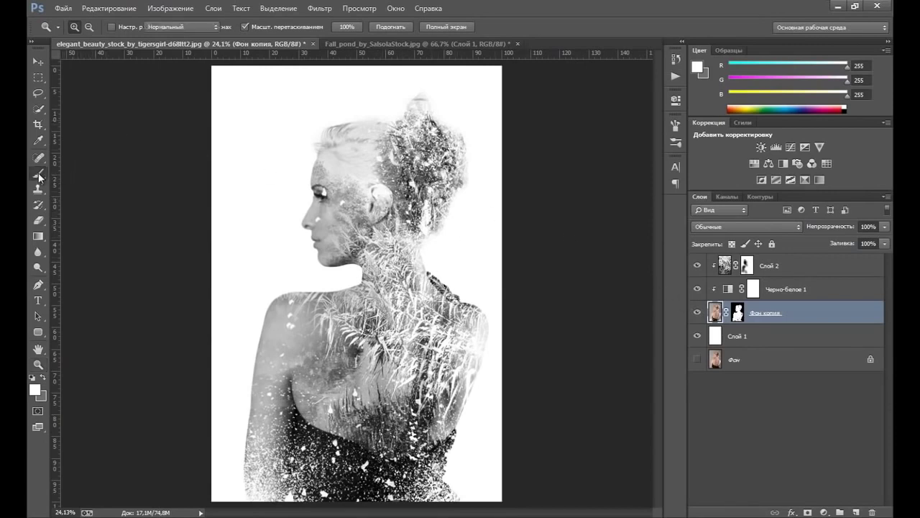
right_click(112, 69)
drag(174, 146, 172, 128)
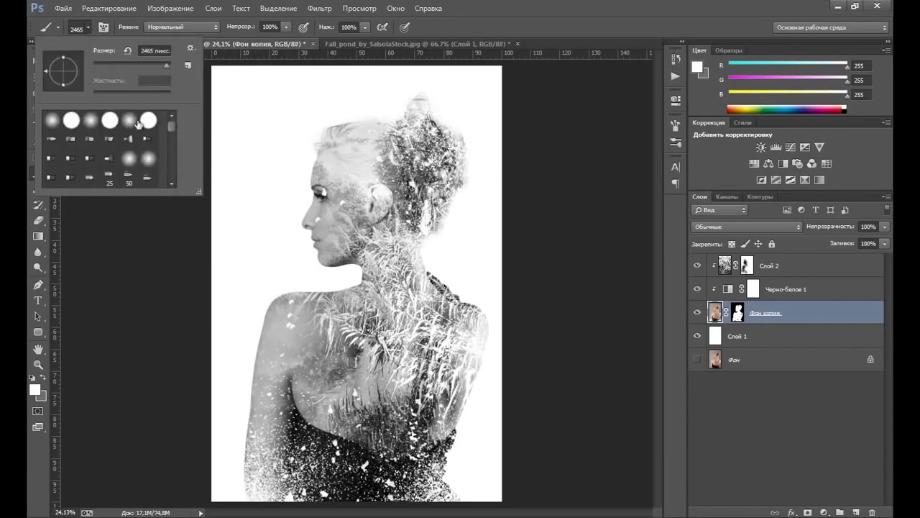
click(53, 121)
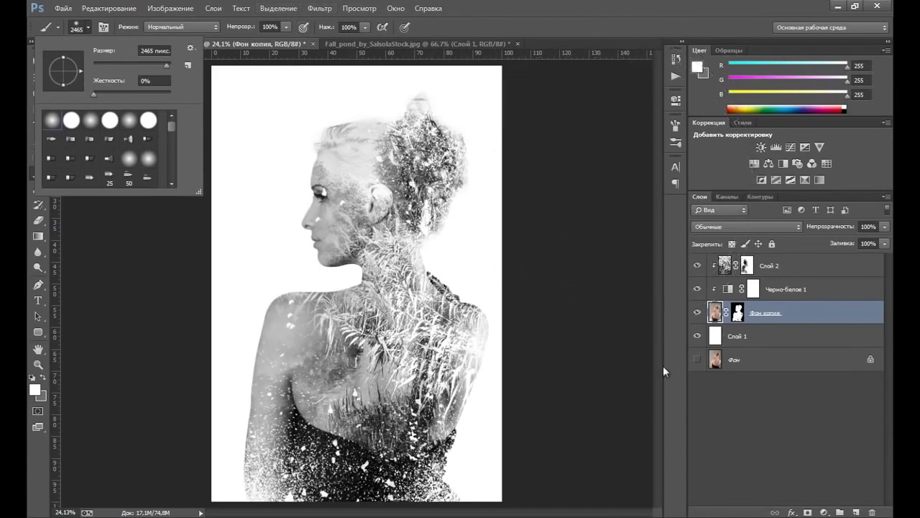
click(714, 432)
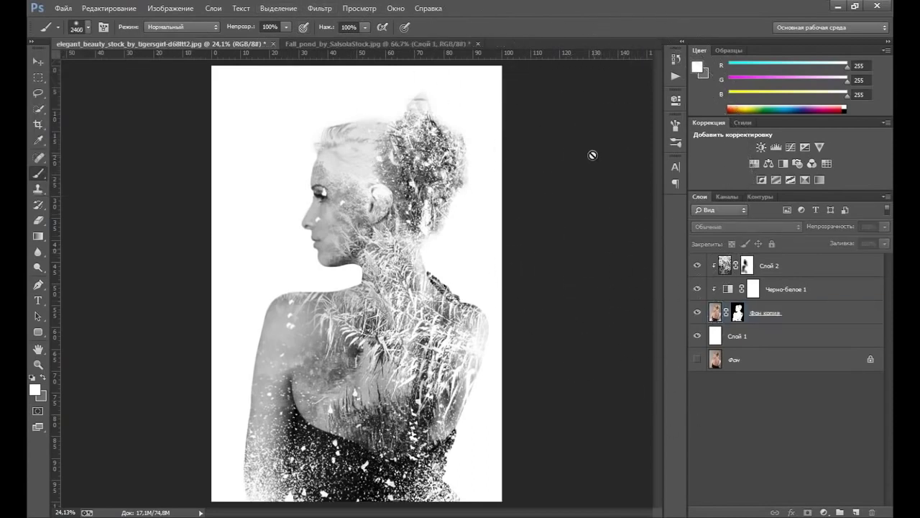
Size the brush to 90 with white as the painting colour, and select Слой 2
click(717, 316)
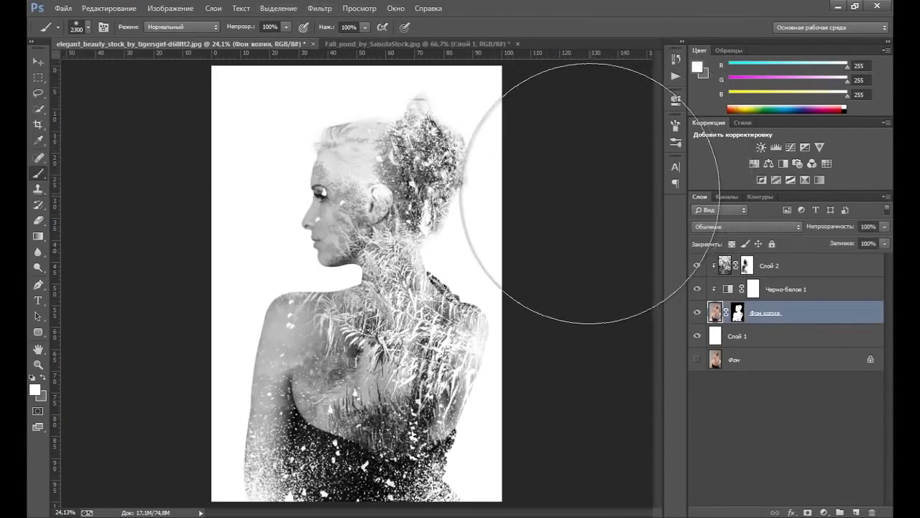
key(bracketleft)
key(bracketleft)
key(bracketleft)
key(bracketleft)
key(bracketleft)
key(bracketleft)
key(bracketleft)
key(bracketleft)
key(bracketleft)
key(bracketleft)
key(bracketleft)
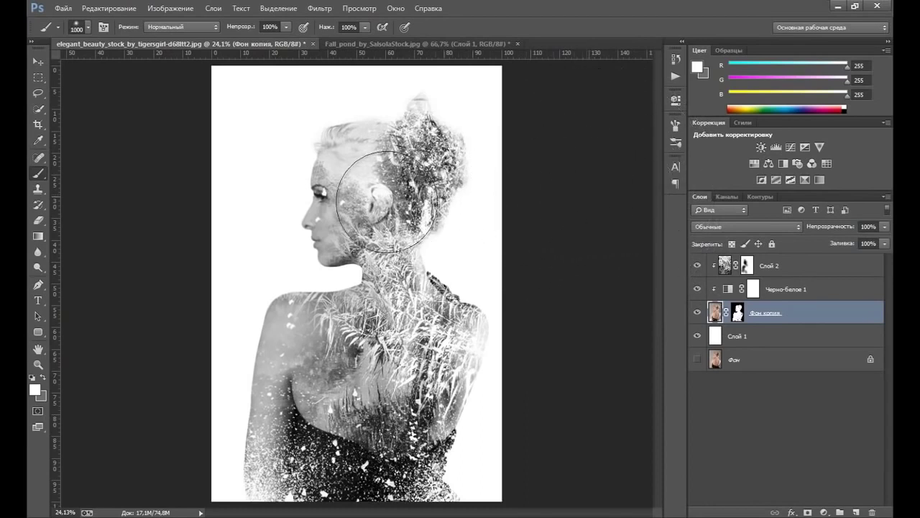
key(bracketleft)
key(bracketleft)
key(bracketleft)
key(bracketleft)
key(bracketleft)
key(bracketleft)
key(bracketright)
key(bracketright)
key(ctrl+backslash)
key(x)
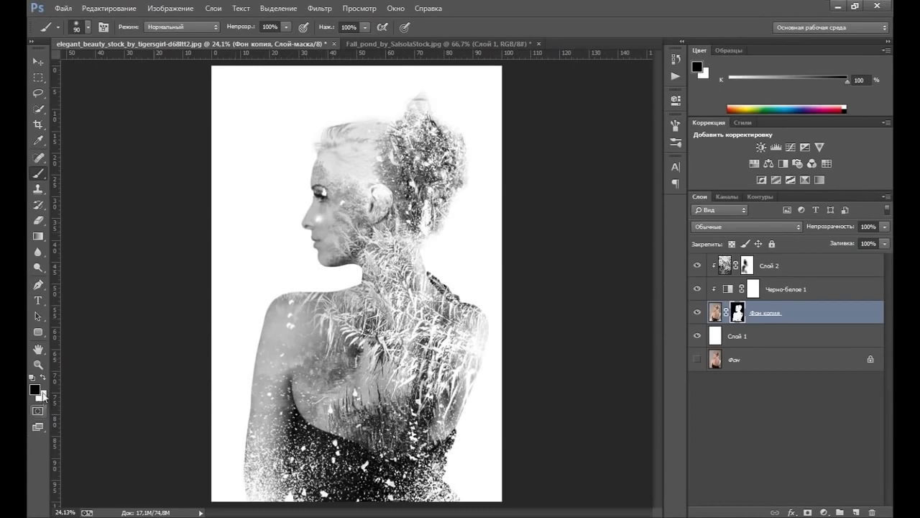
click(43, 377)
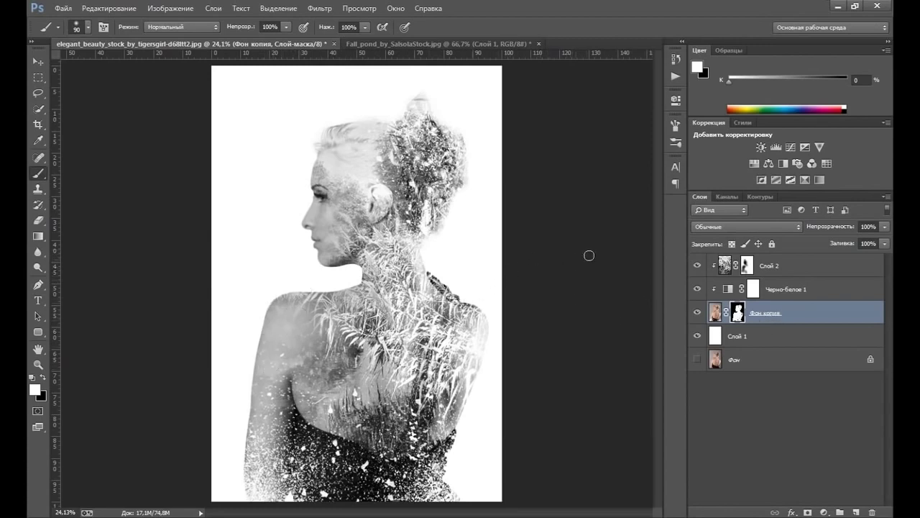
click(724, 267)
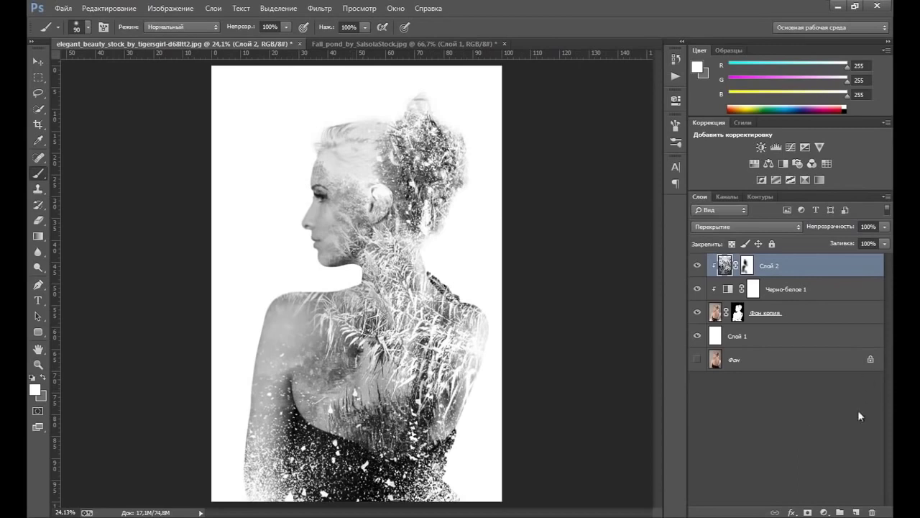
Add a Color Balance layer with midtones +19, 0, −46, then hide it
click(827, 510)
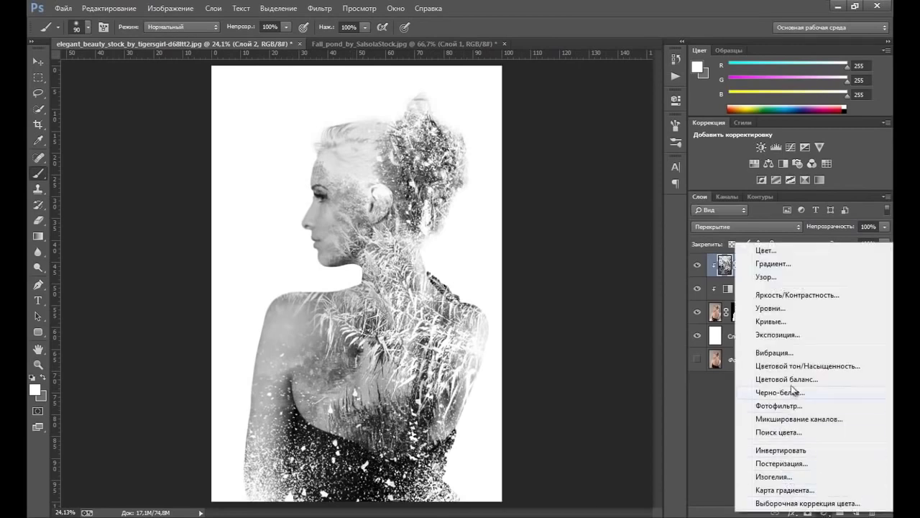
click(789, 380)
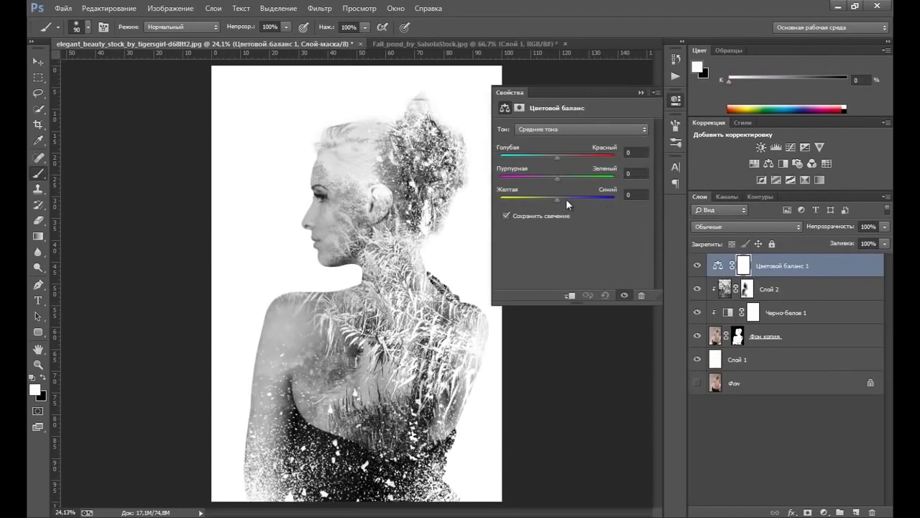
drag(558, 198, 573, 201)
drag(551, 156, 545, 156)
click(617, 129)
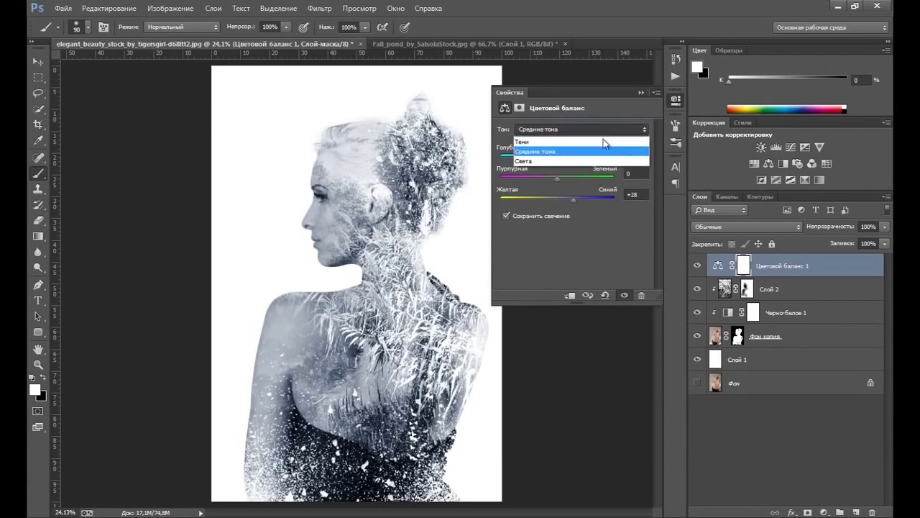
click(579, 146)
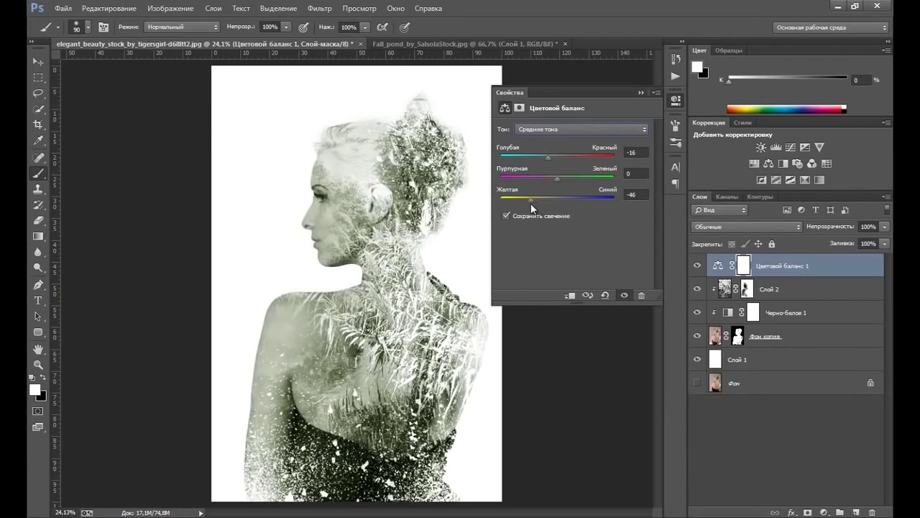
drag(553, 154, 568, 154)
click(641, 92)
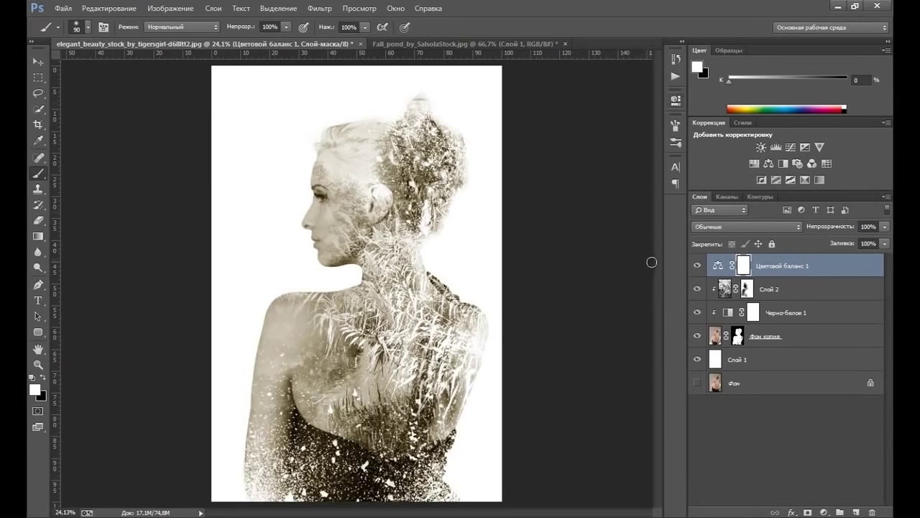
click(695, 267)
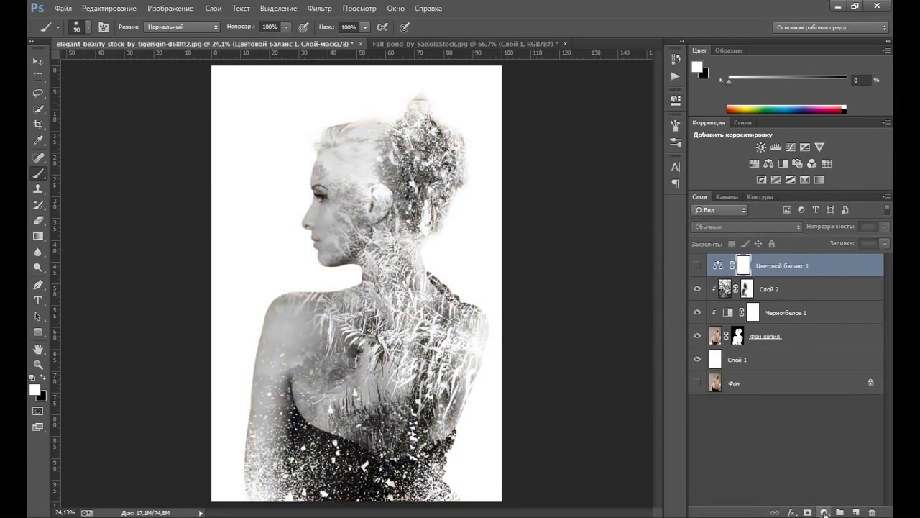
Add a Gradient Map layer and load the Фотографическое тонирование gradient set
click(824, 512)
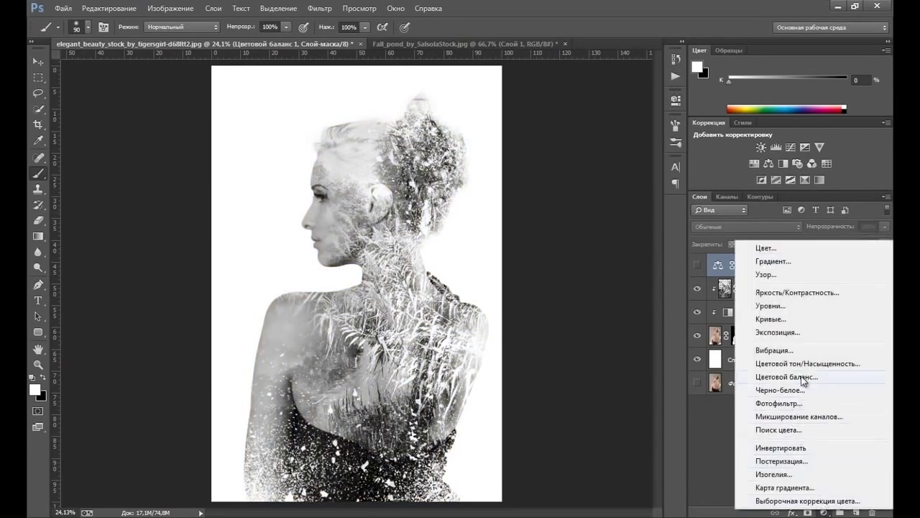
click(785, 488)
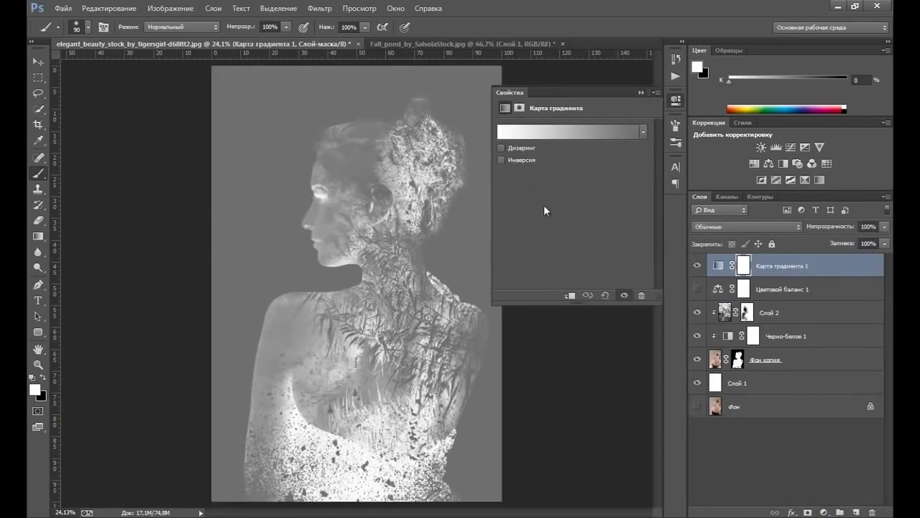
click(642, 132)
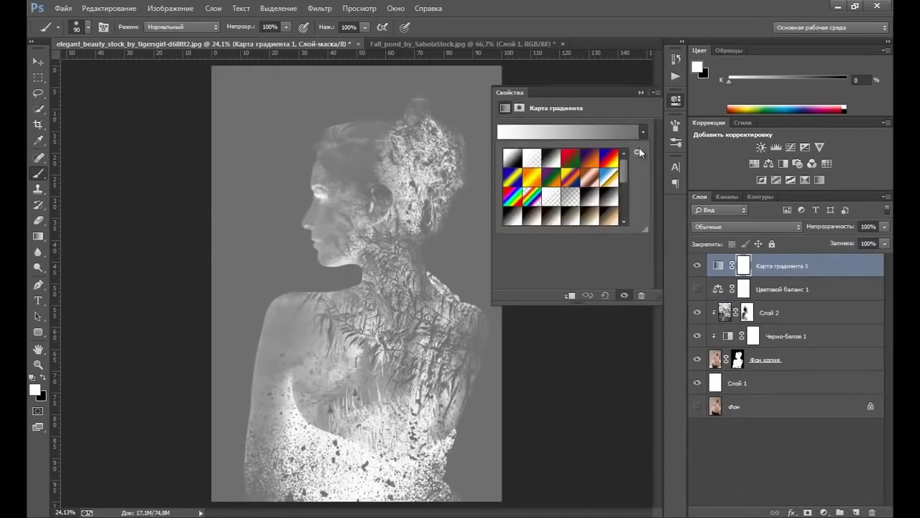
click(638, 153)
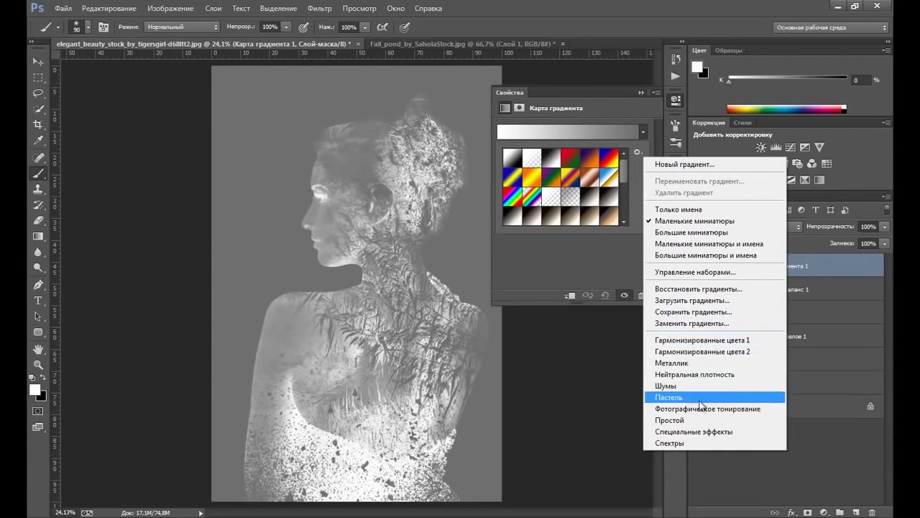
click(643, 138)
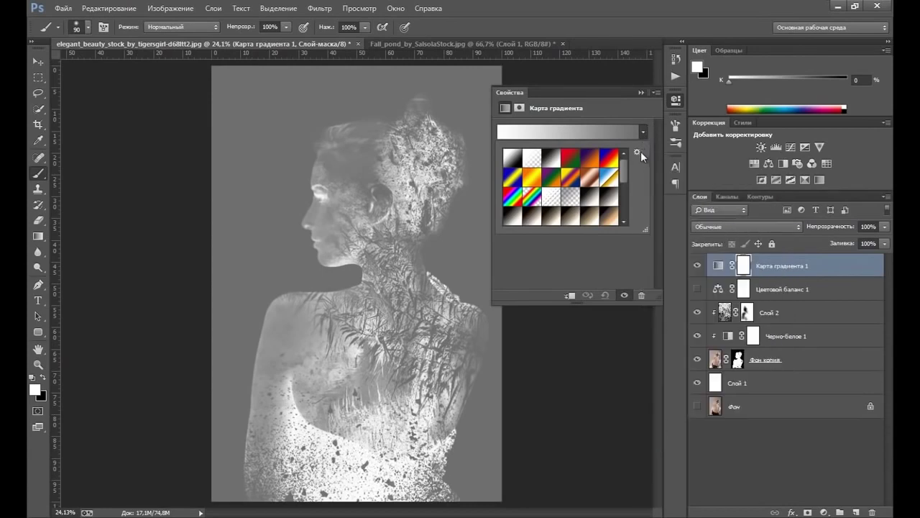
click(639, 153)
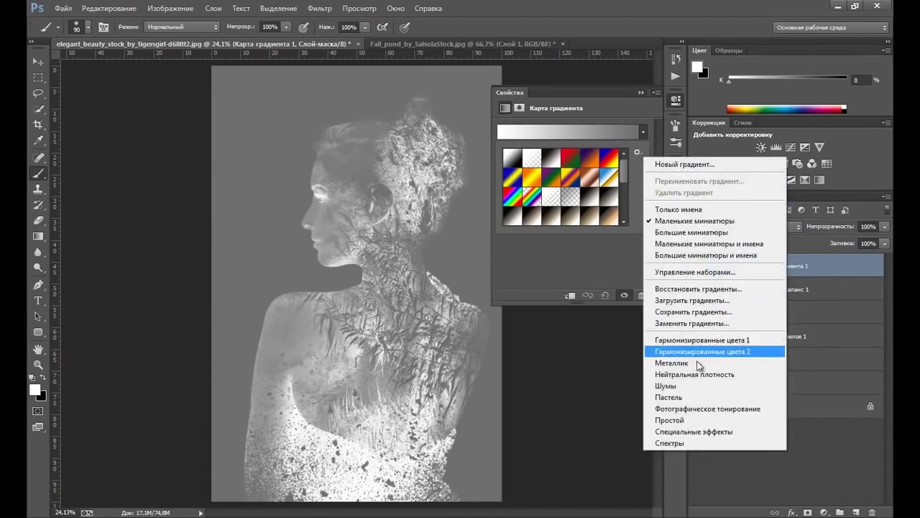
click(688, 410)
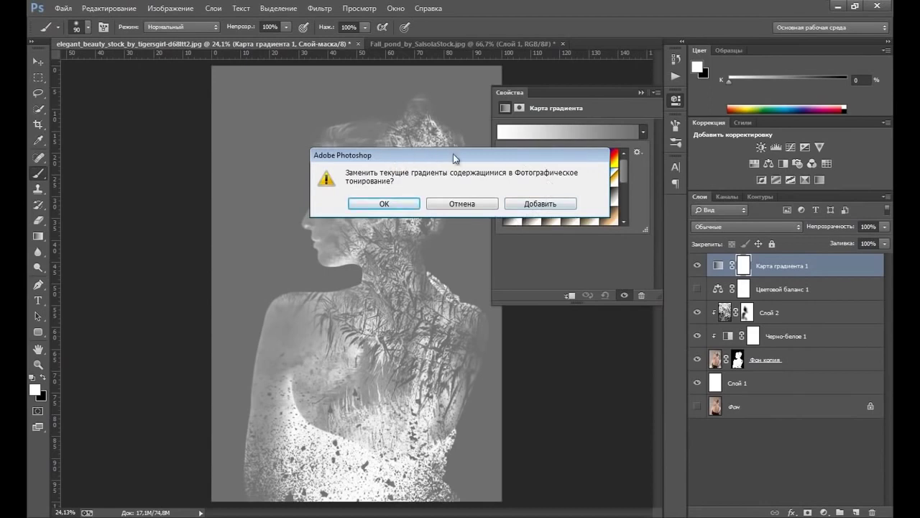
click(555, 206)
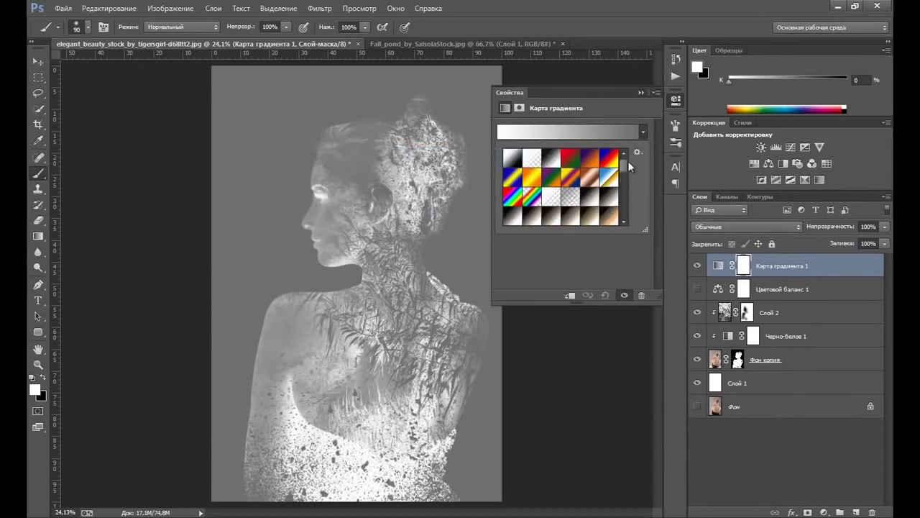
Apply the blue-to-tan photographic toning gradient to the gradient map
mouse_move(628, 161)
mouse_down()
mouse_move(626, 191)
mouse_move(623, 180)
mouse_up()
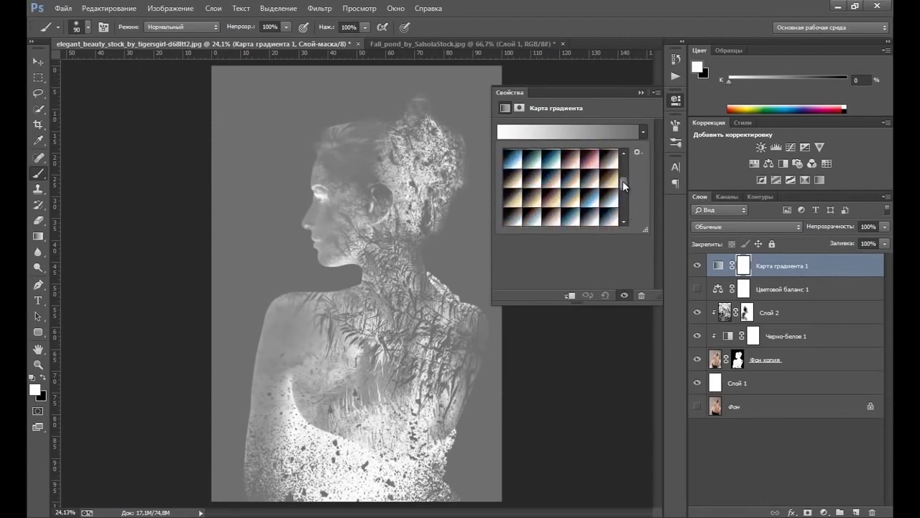
click(540, 202)
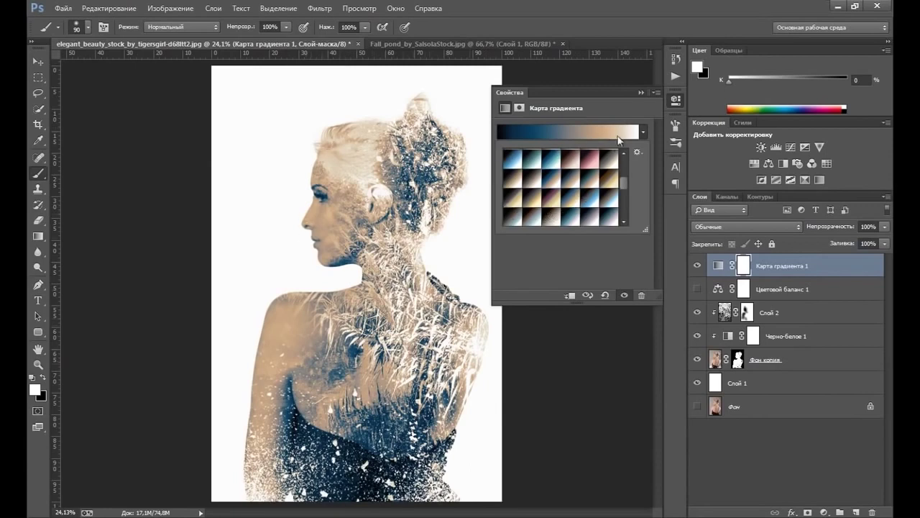
click(640, 92)
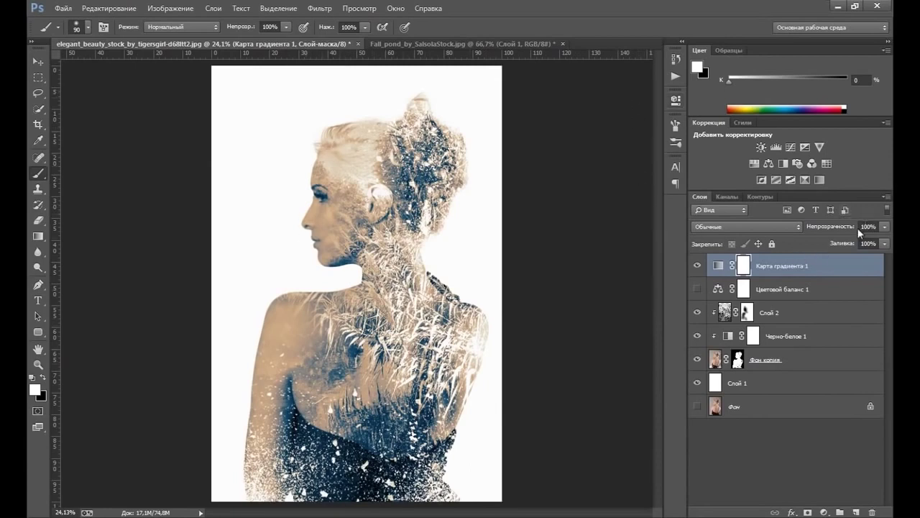
Lower the Карта градиента 1 gradient map layer's opacity to 34%
click(885, 228)
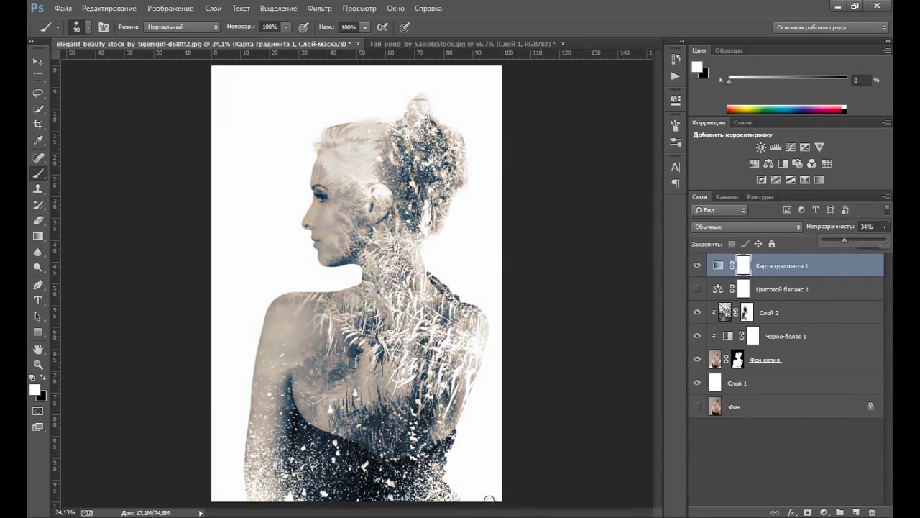
click(708, 289)
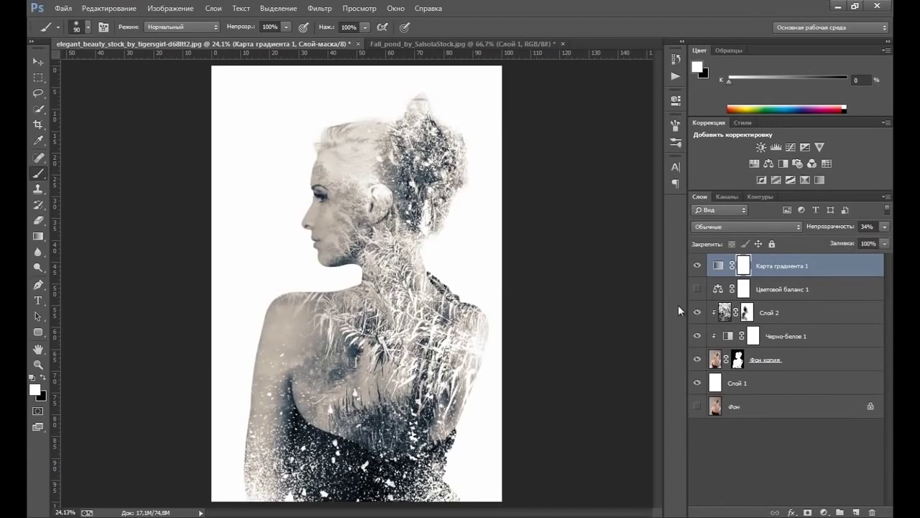